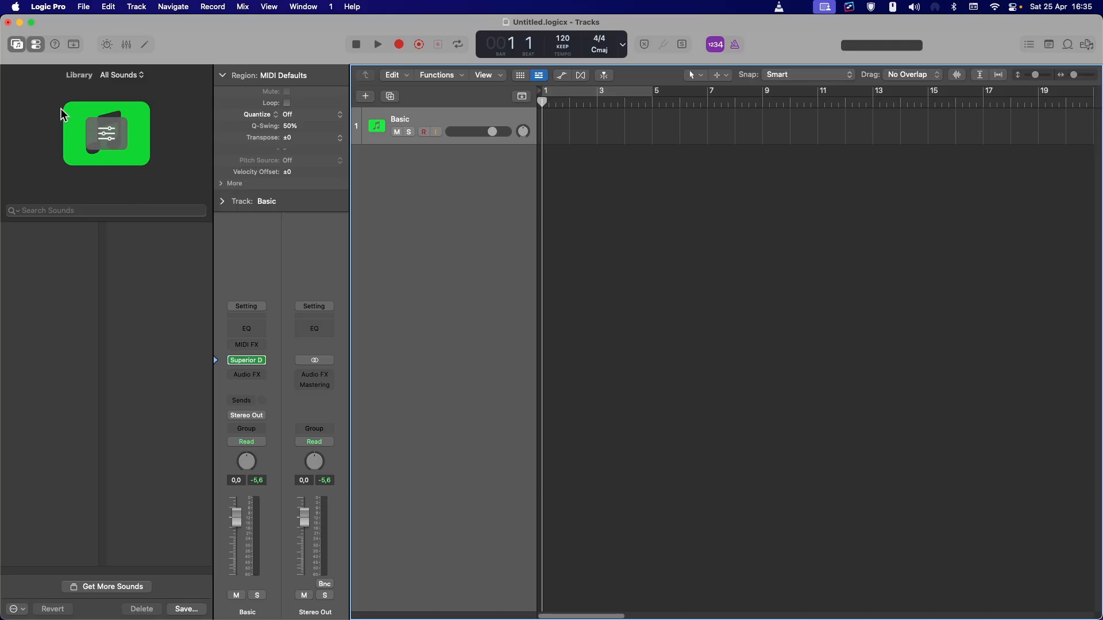
Hide the inspector and library panels from the tracks window
click(36, 45)
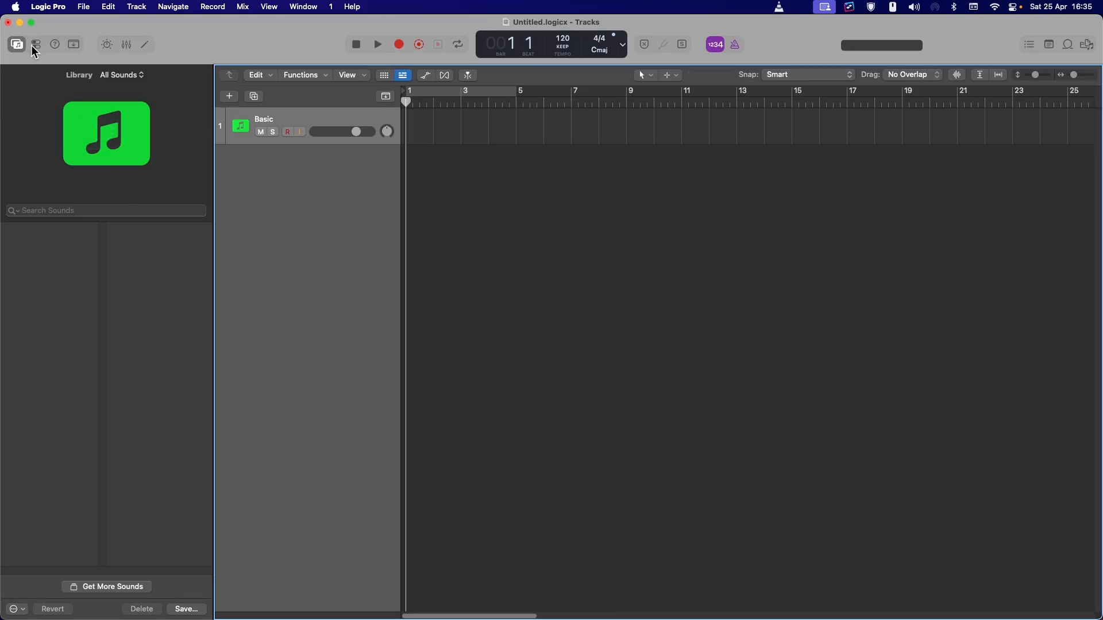
click(18, 46)
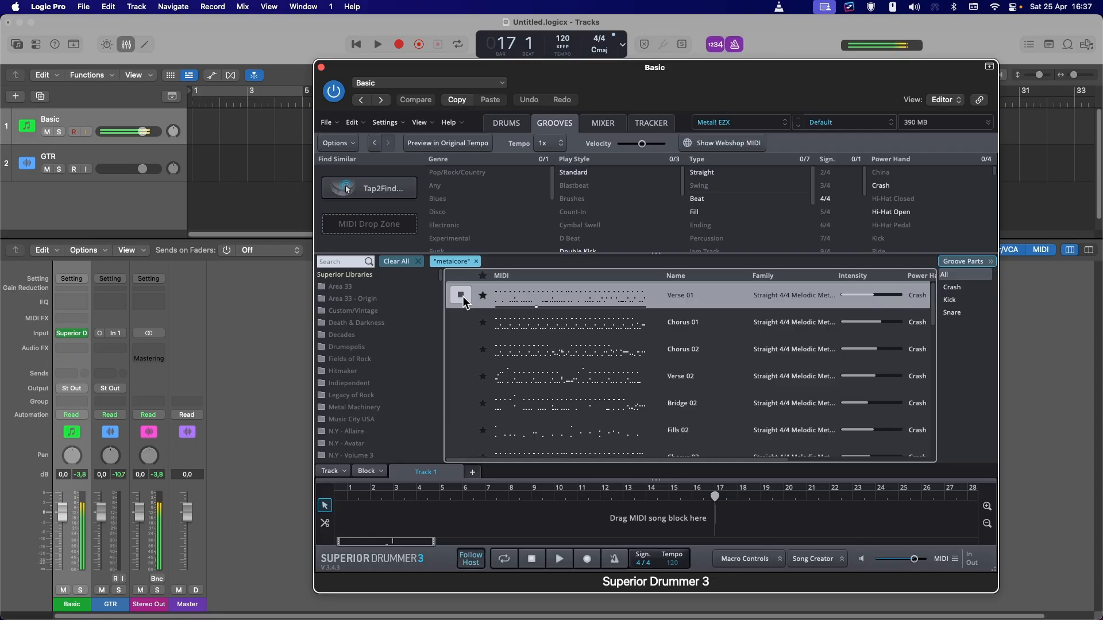
Preview the Verse 01 and Chorus 01 metalcore grooves in Superior Drummer's groove browser
click(461, 296)
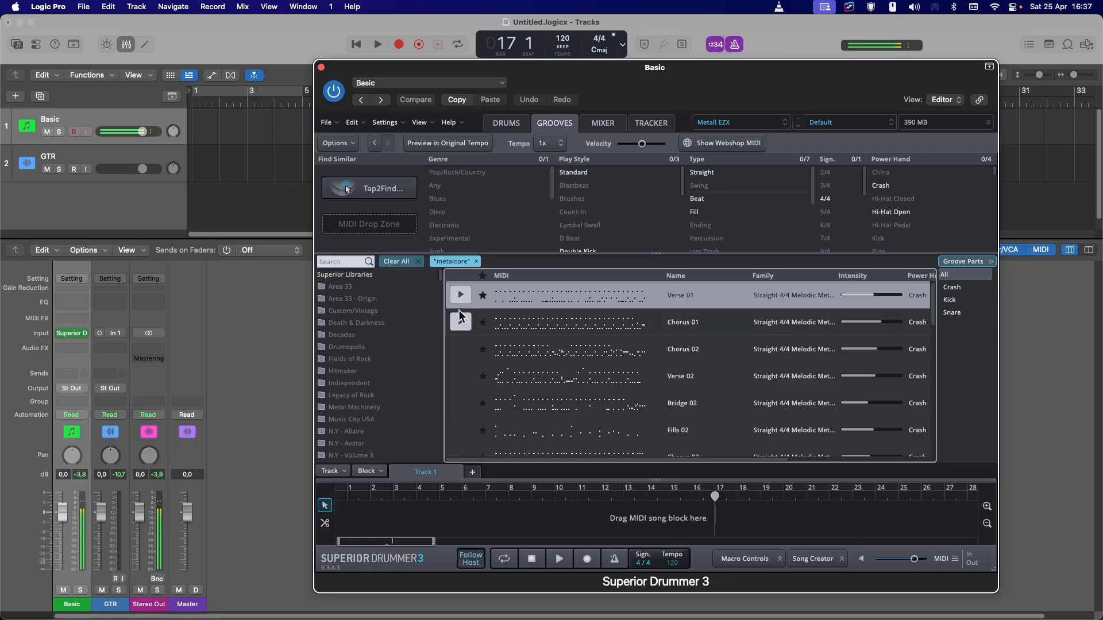
click(461, 322)
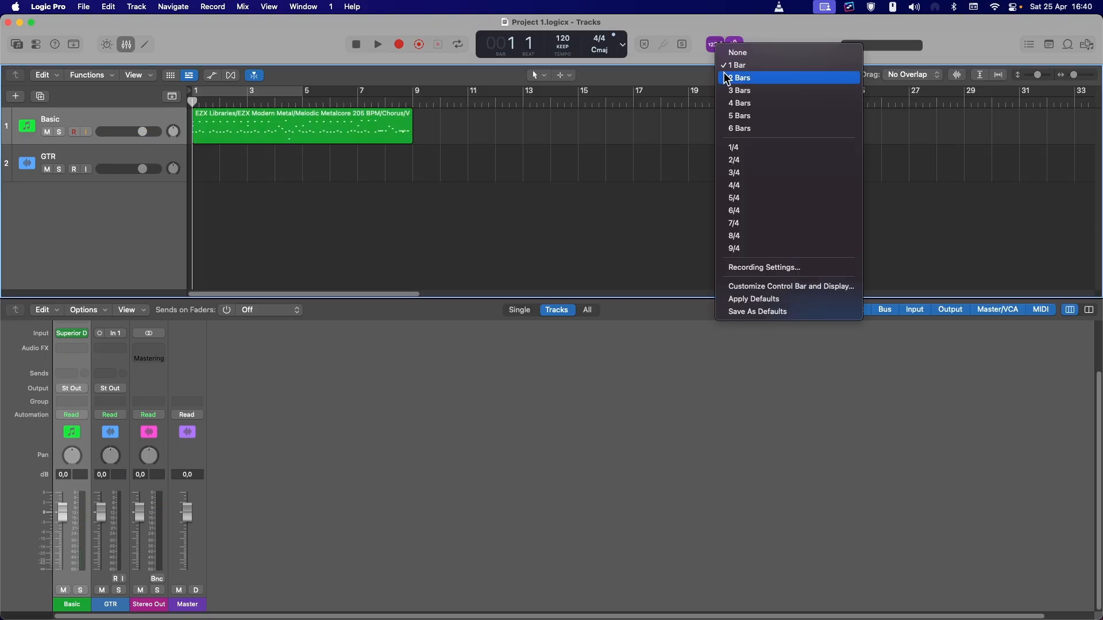
Record a guitar take on the GTR track over the drum groove
click(740, 78)
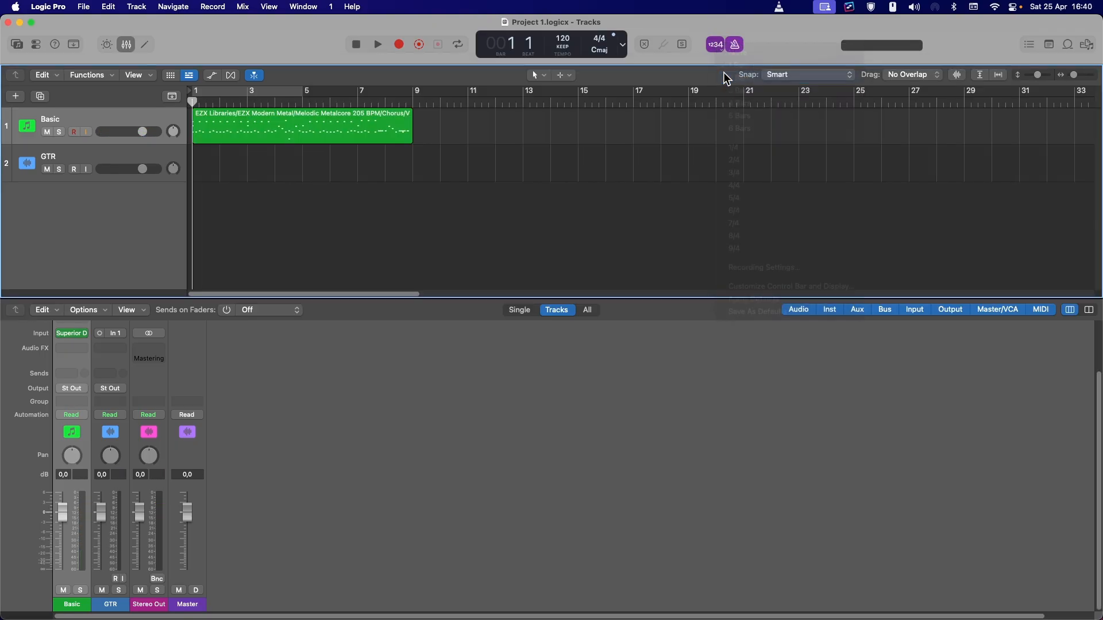
key(r)
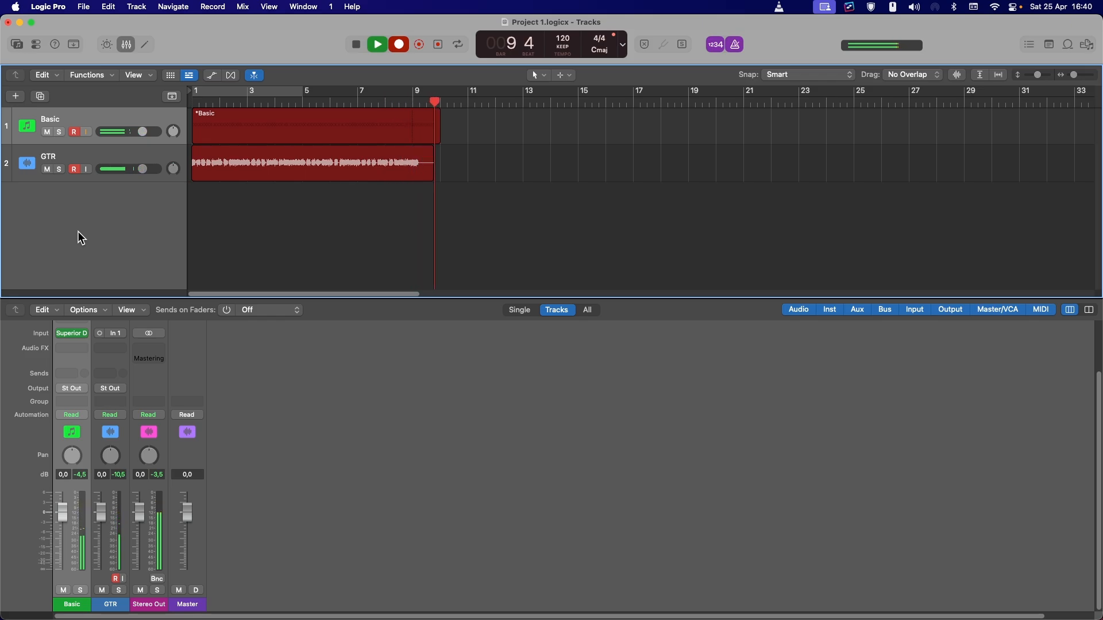
key(space)
Add a new audio track named GTR R below the guitar track
right_click(131, 206)
click(143, 215)
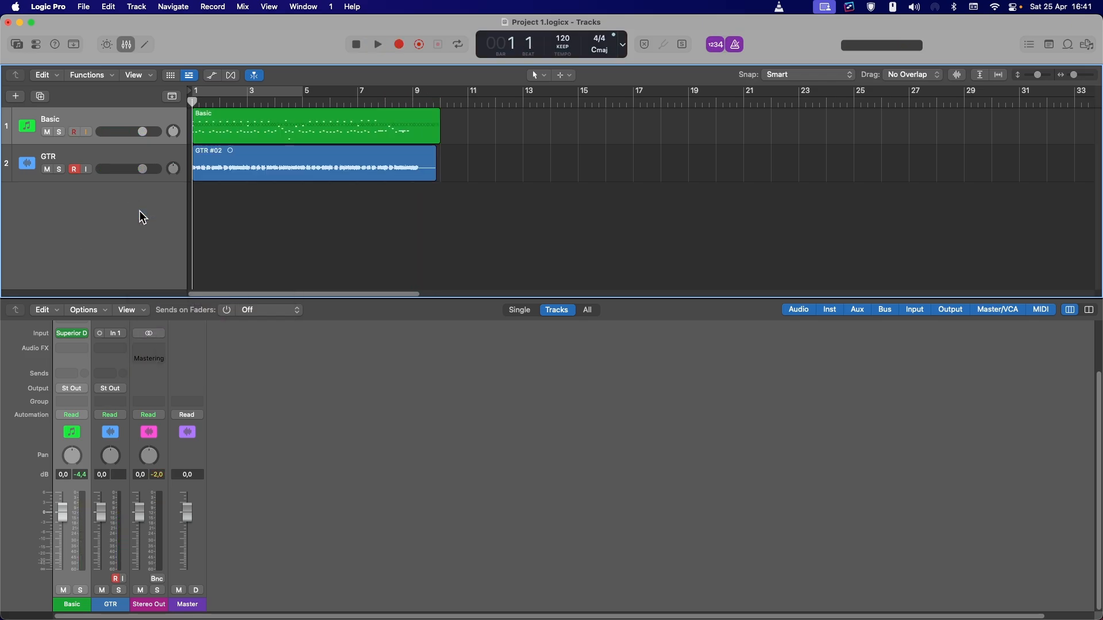
double_click(62, 196)
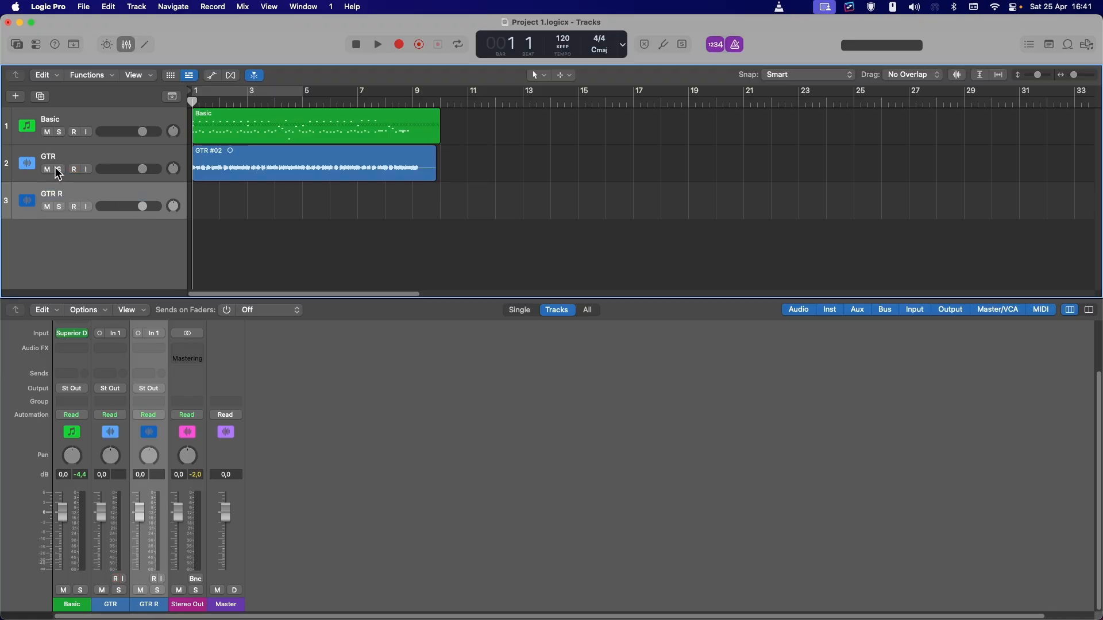
Move the recorded guitar region onto GTR R and rename the original guitar track GTR L
drag(254, 171, 253, 188)
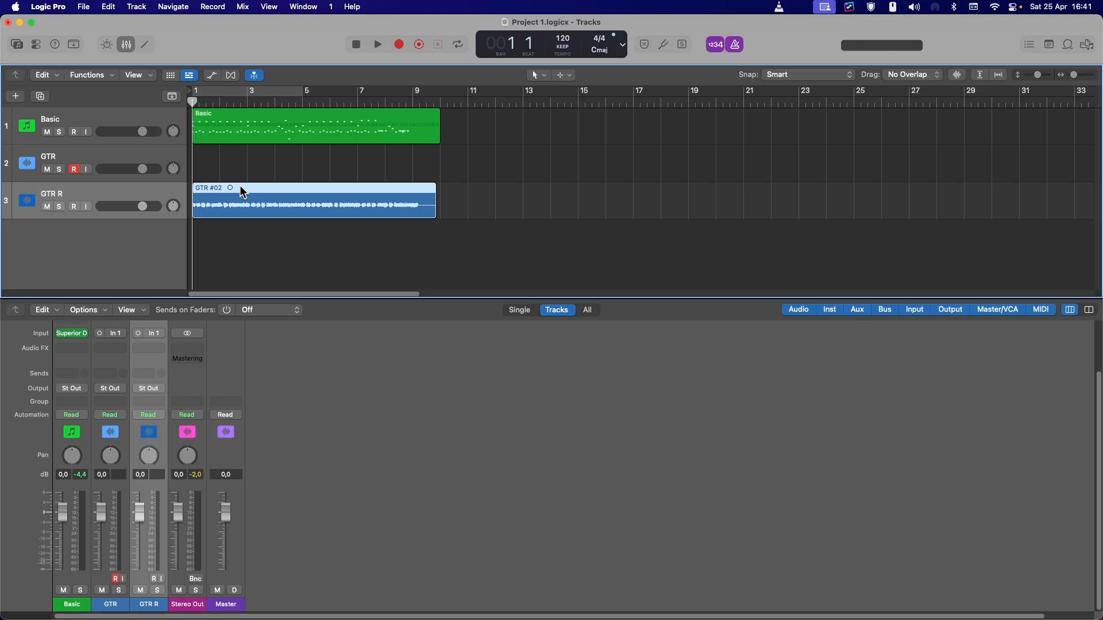
double_click(59, 158)
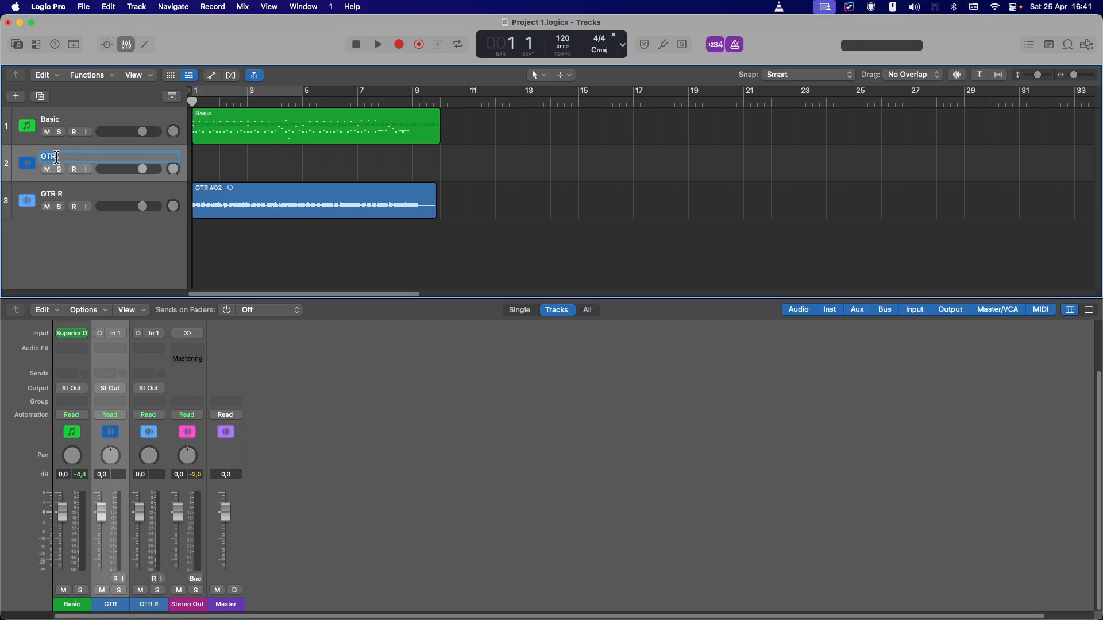
text(L)
key(Return)
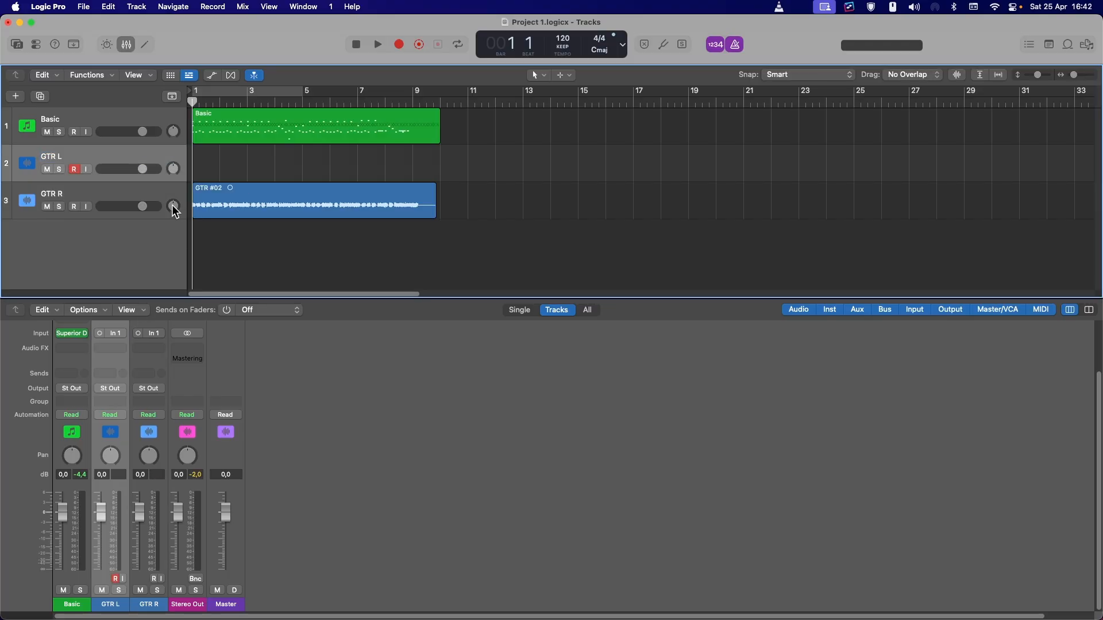
Pan GTR L hard left to -64 and GTR R hard right to +63
drag(173, 206, 173, 207)
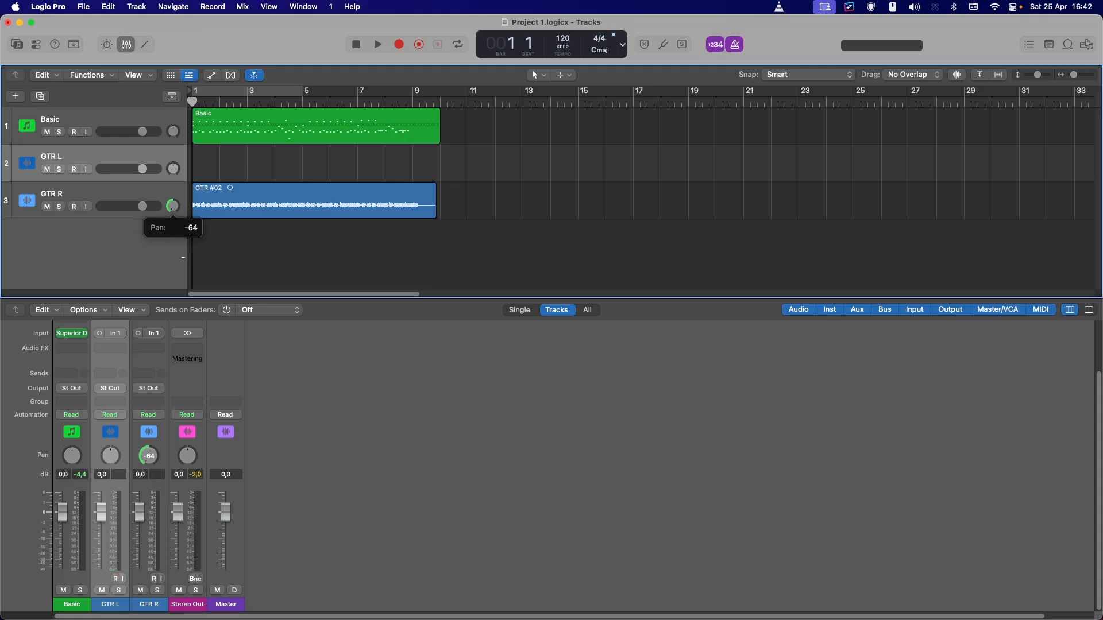
drag(183, 257, 181, 168)
drag(177, 211, 179, 206)
click(173, 168)
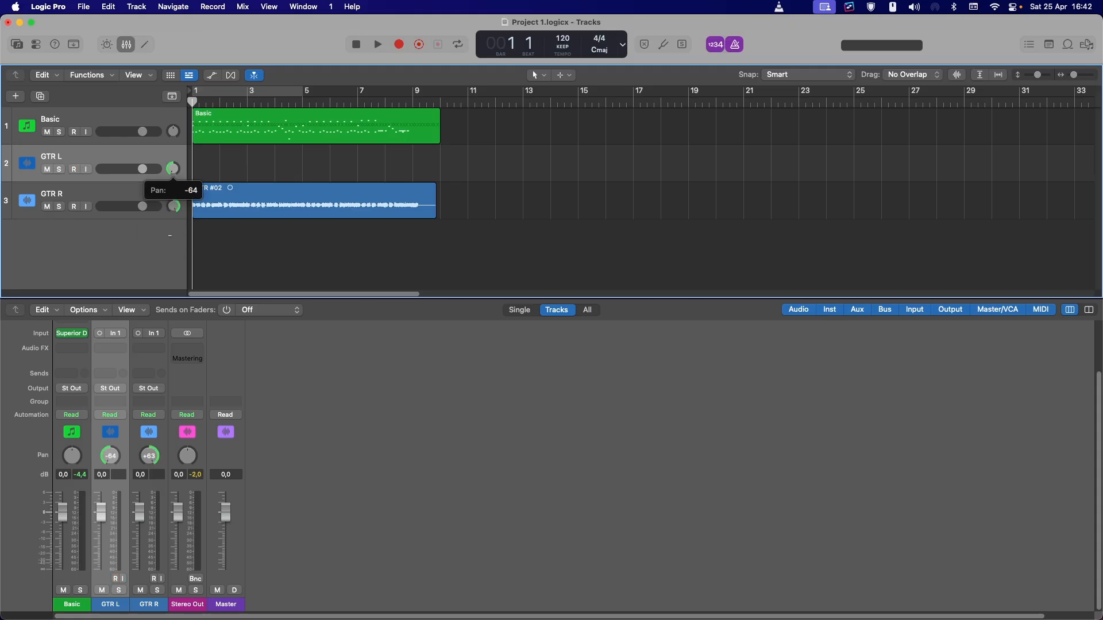
drag(170, 235, 170, 235)
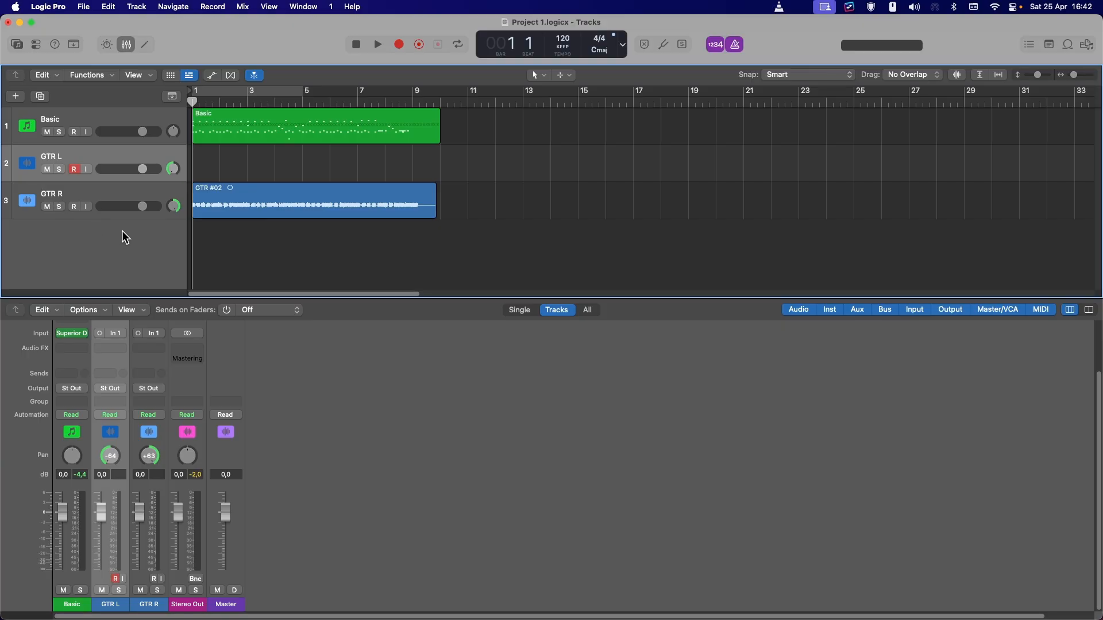
Record a second guitar take on the GTR L track
key(r)
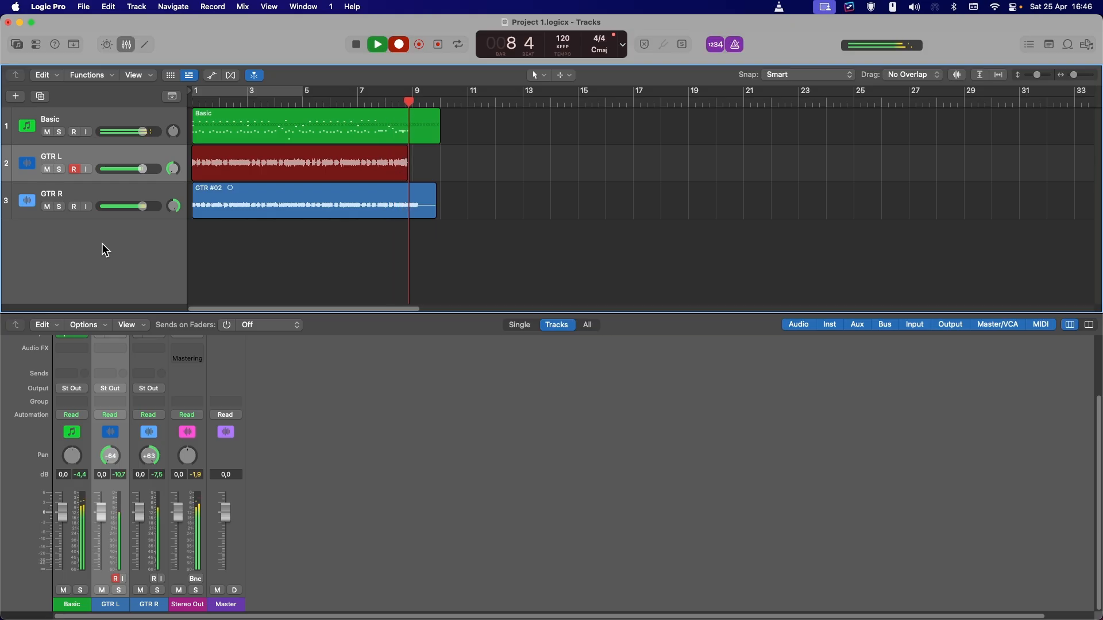
key(space)
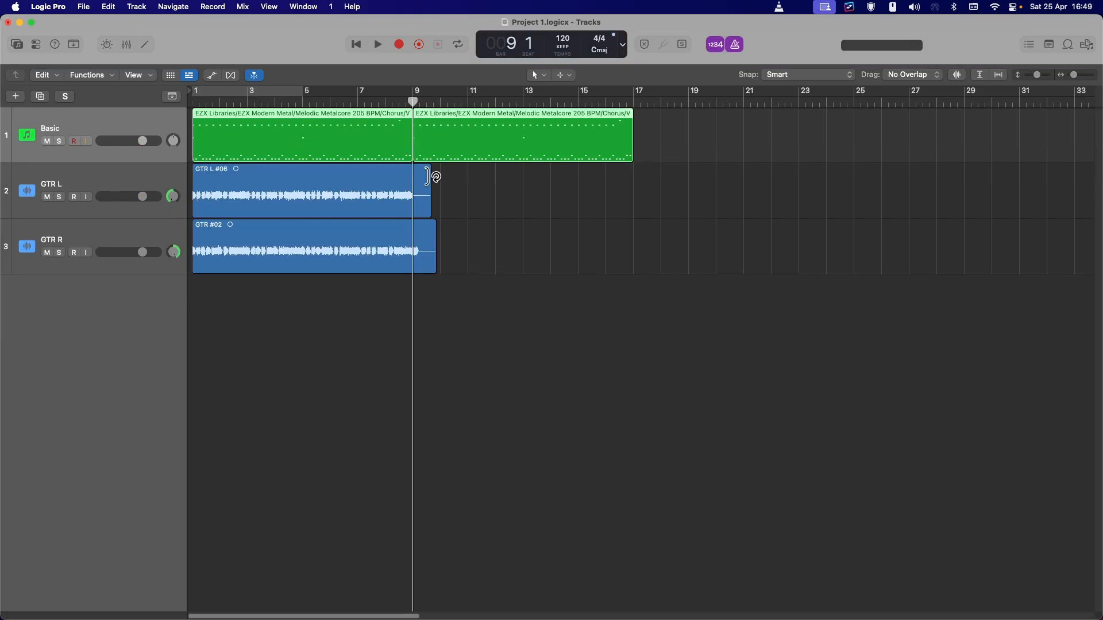
Cut both guitar regions at bar 9 with the Scissors tool
drag(436, 177, 409, 185)
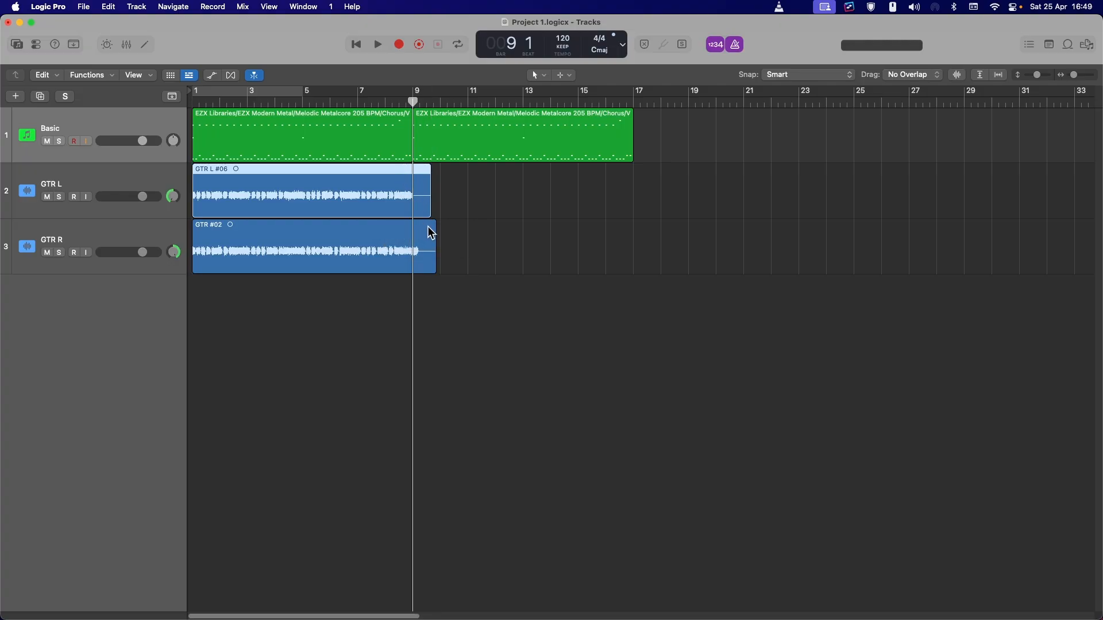
drag(431, 232, 423, 236)
key(t)
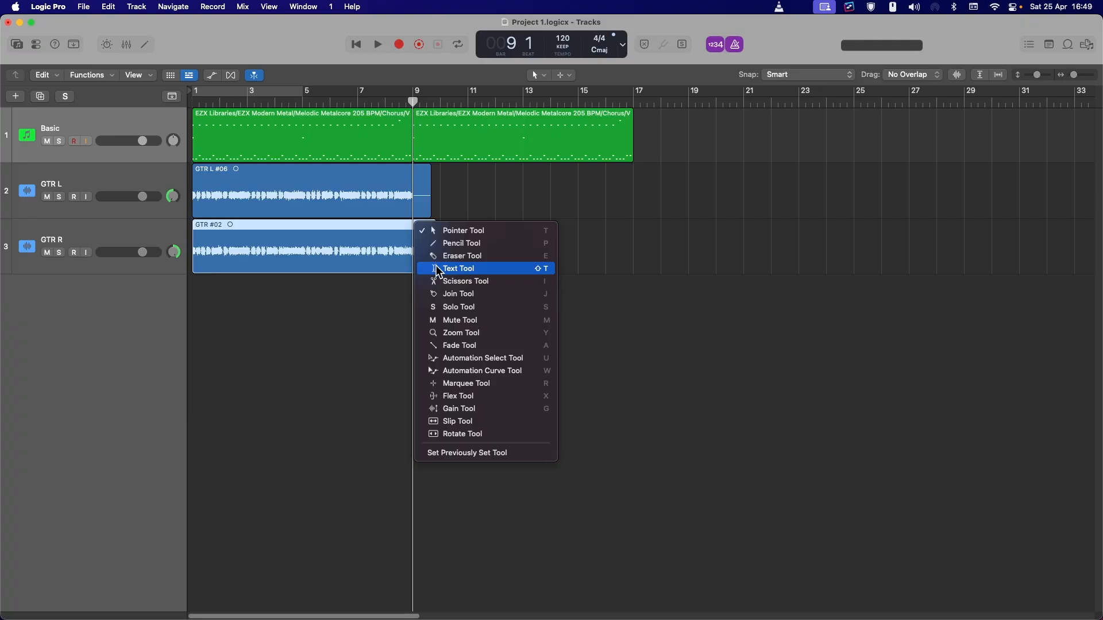
click(442, 282)
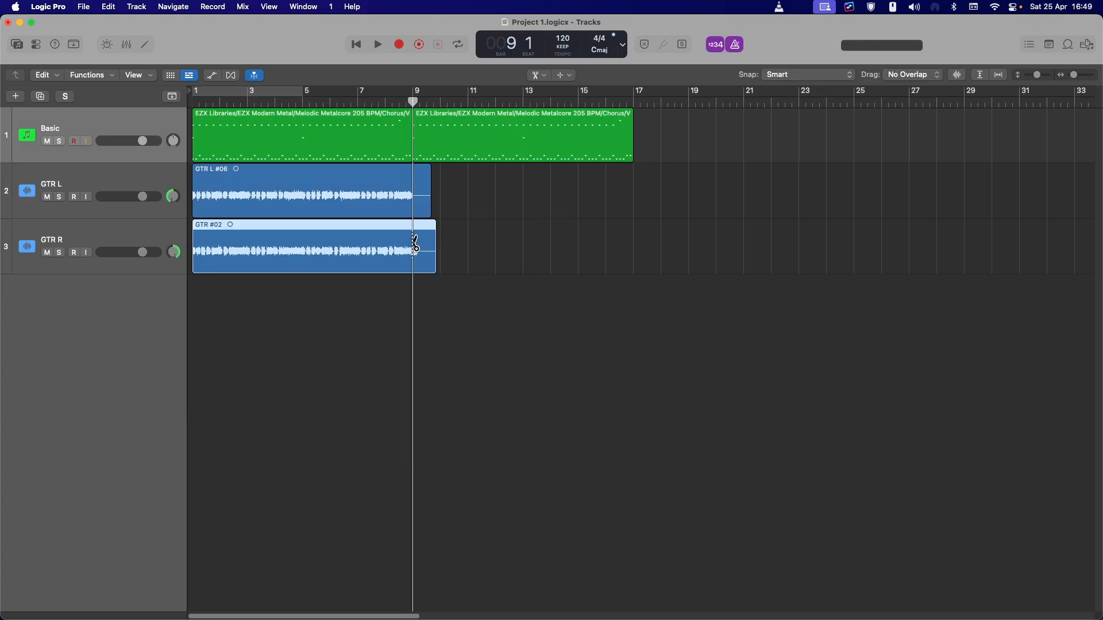
click(415, 244)
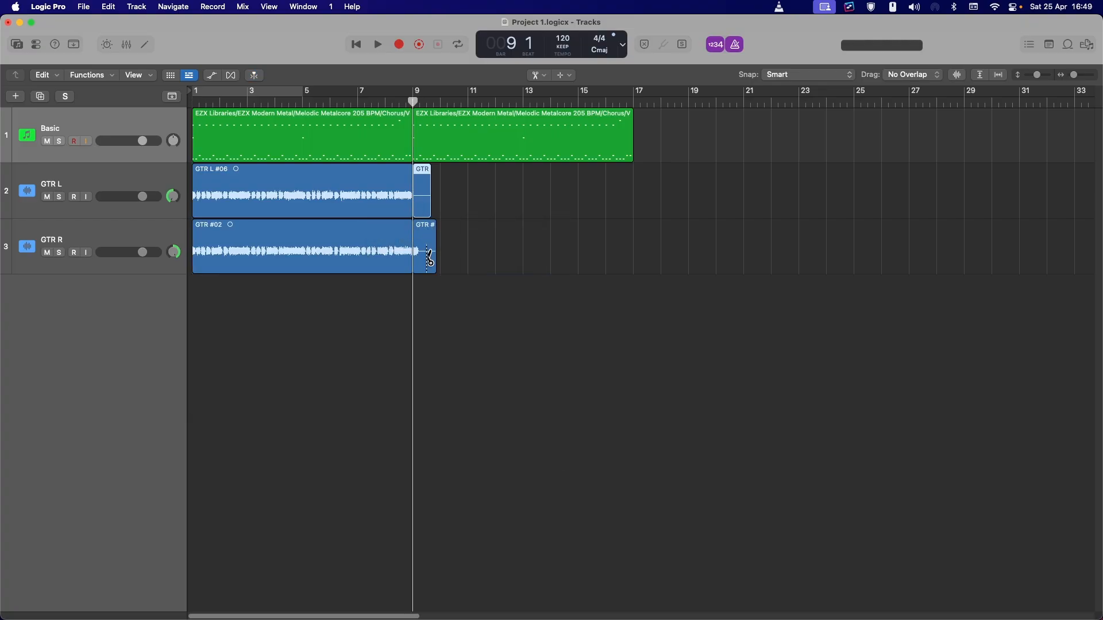
Add a new audio track between GTR L and GTR R and name it Tracker
right_click(130, 331)
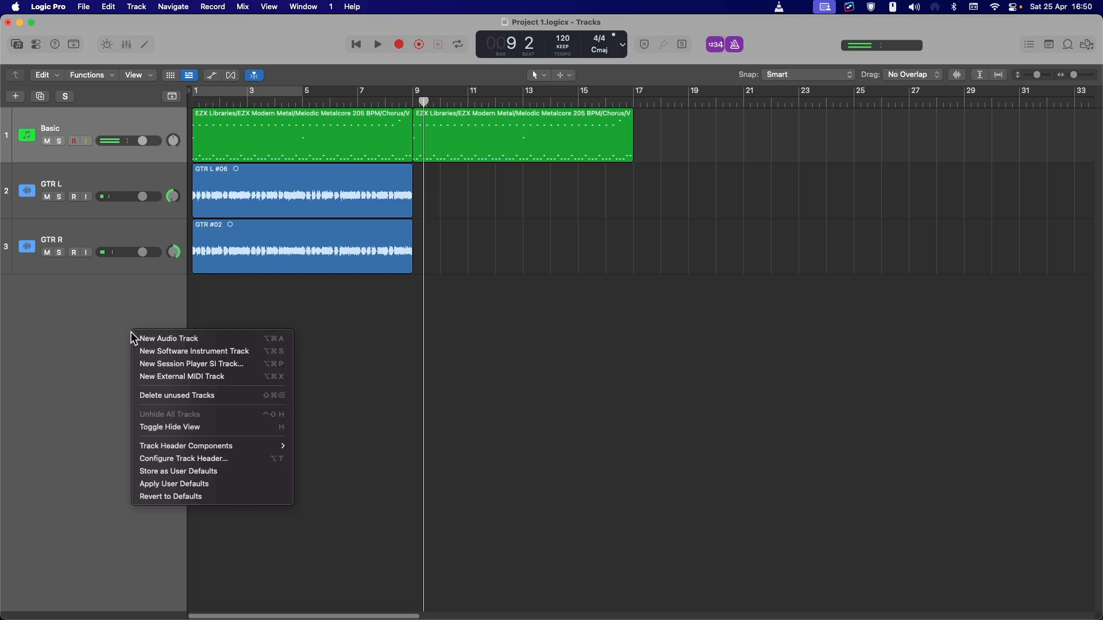
click(157, 342)
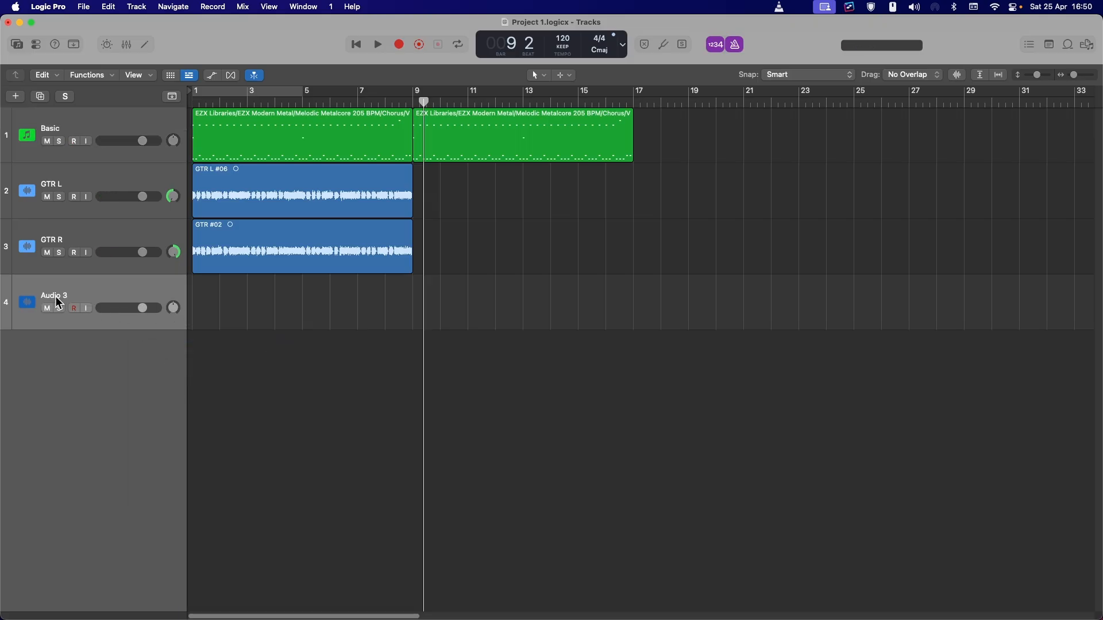
drag(58, 303, 86, 233)
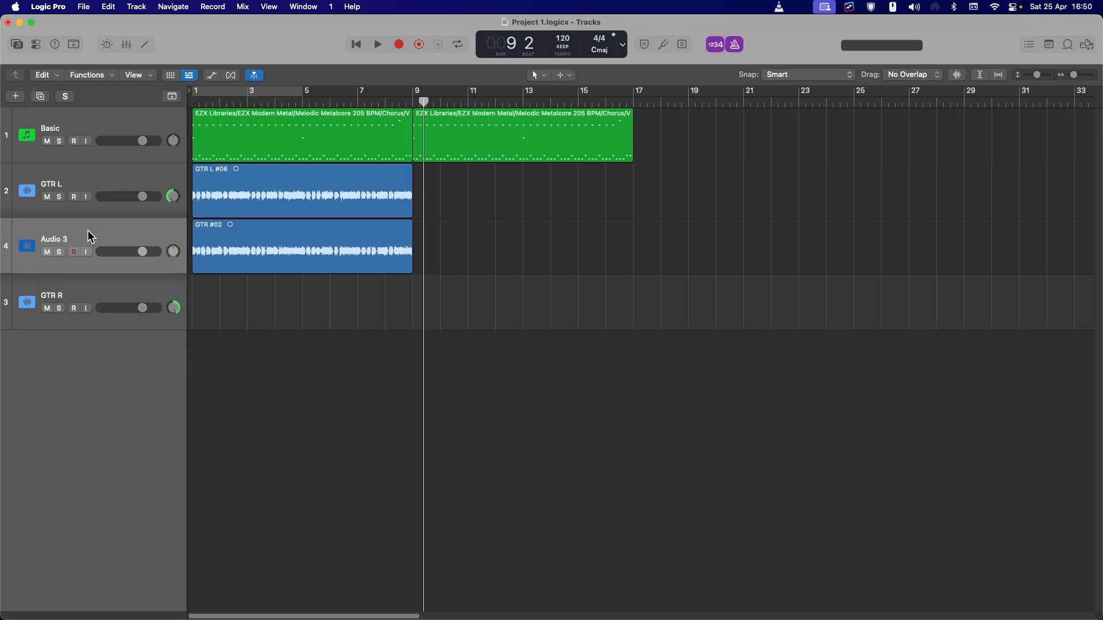
double_click(59, 240)
text(Tracker)
key(Return)
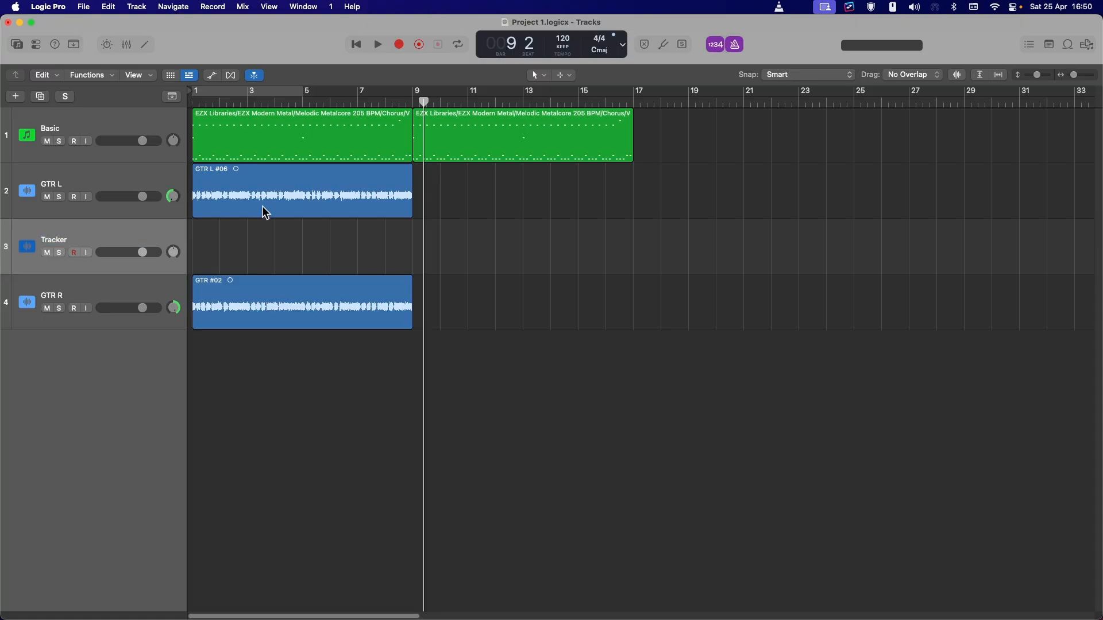
Record a guitar take on the Tracker track starting from around bar 7
click(358, 97)
key(r)
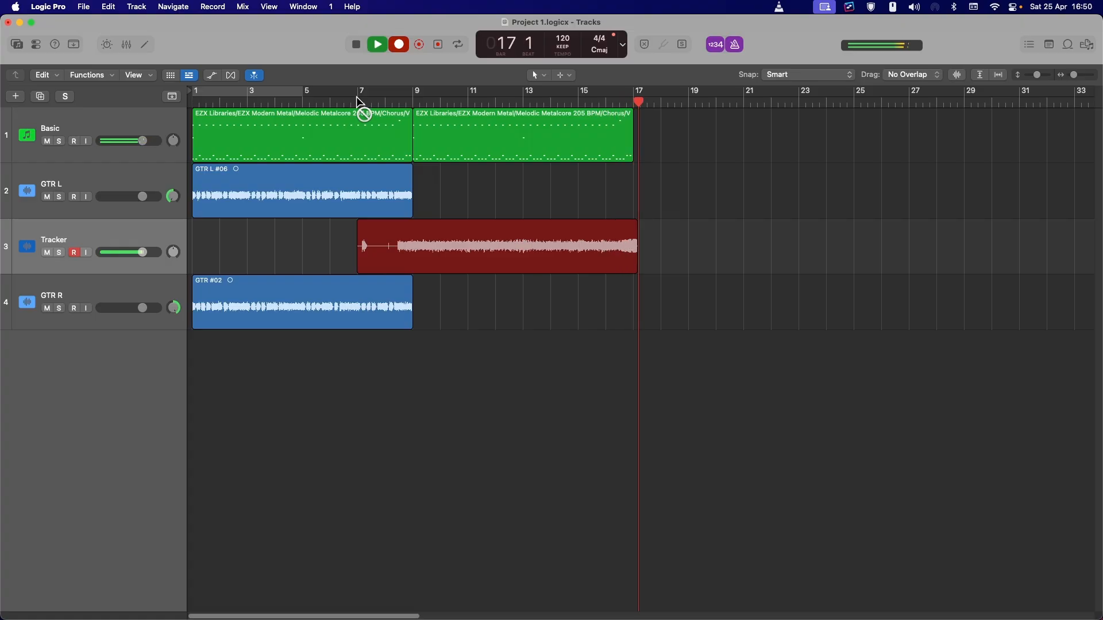
key(space)
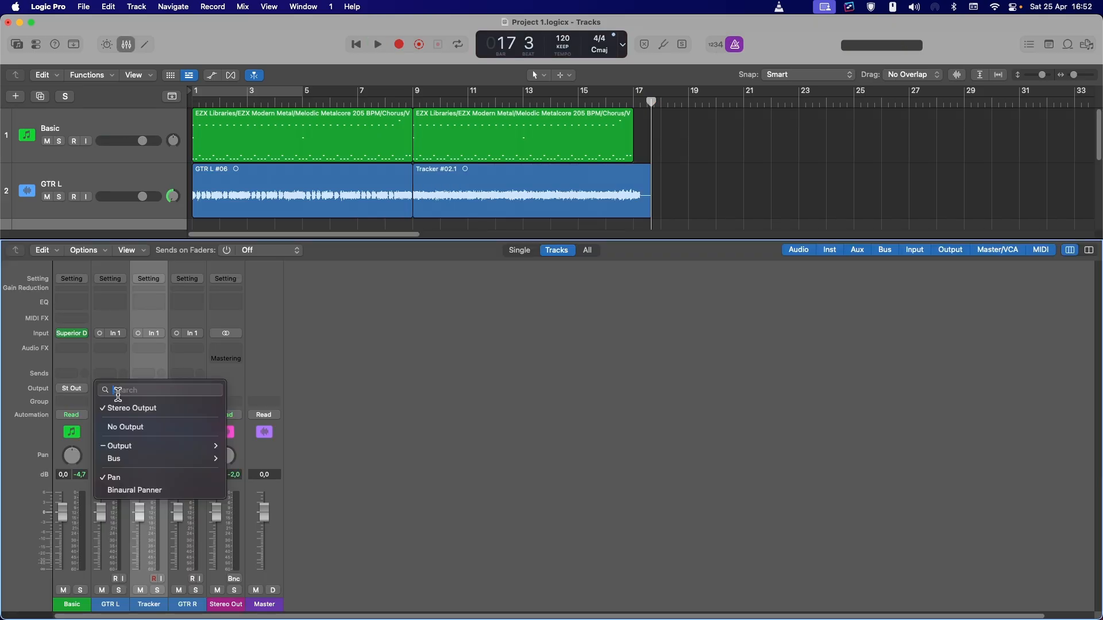
Route the outputs of the GTR L and GTR R channels to Bus 1
mouse_move(142, 458)
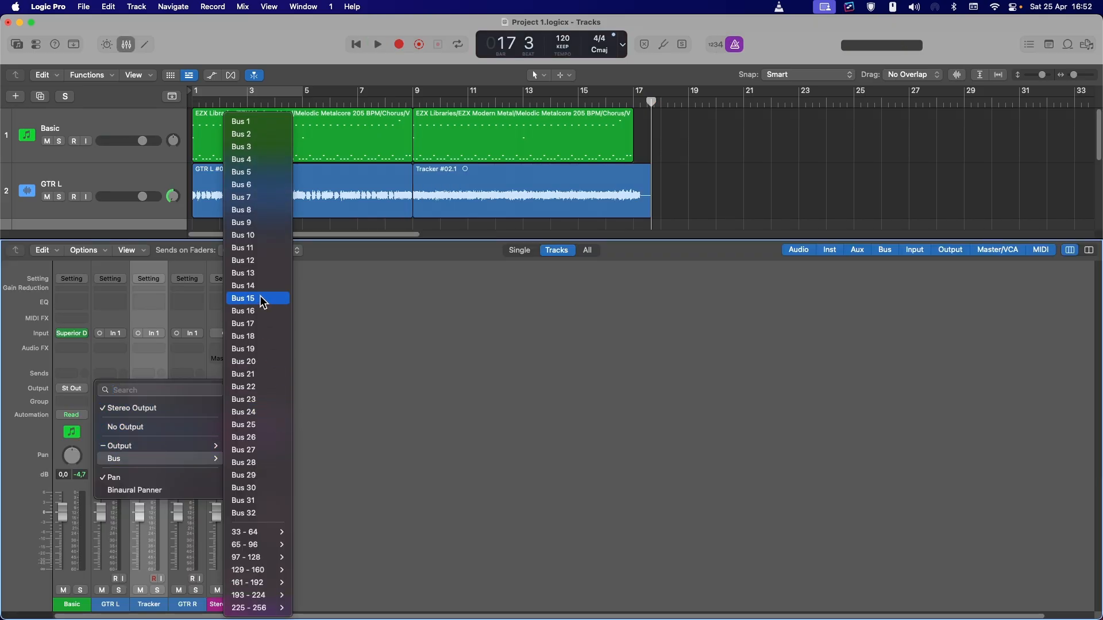
click(256, 122)
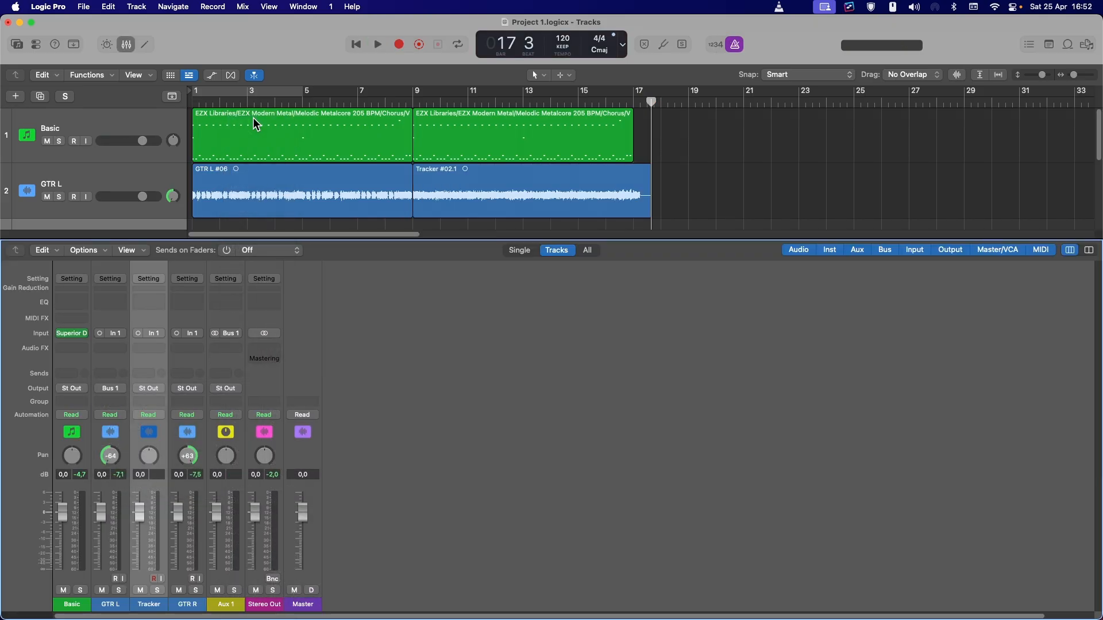
click(225, 388)
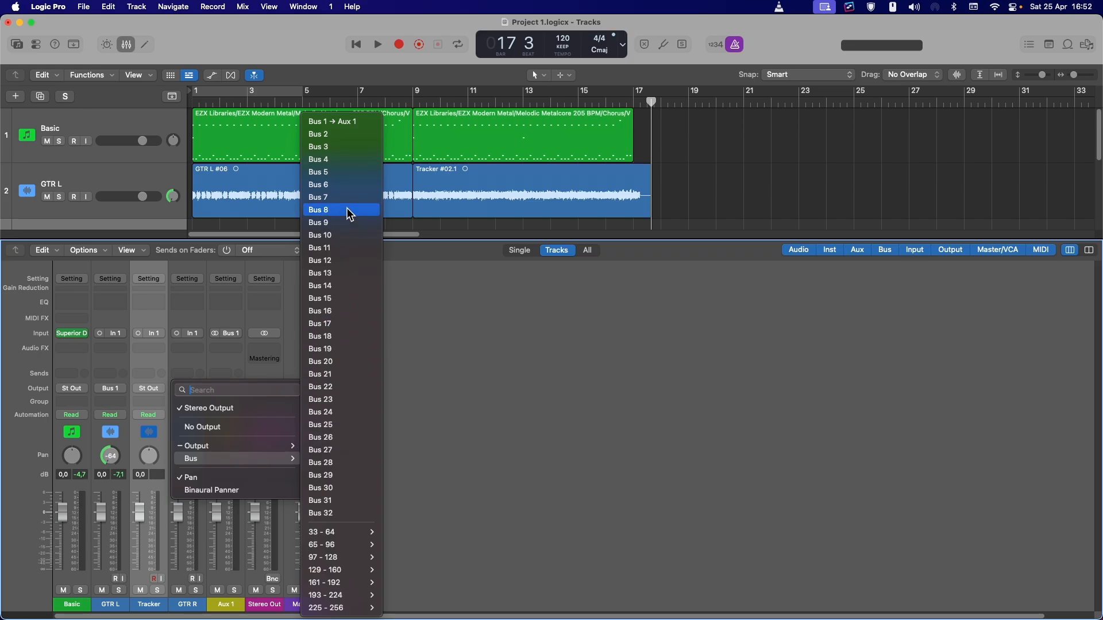
Color the guitar regions by their tracks through the region Name and Color options
right_click(220, 314)
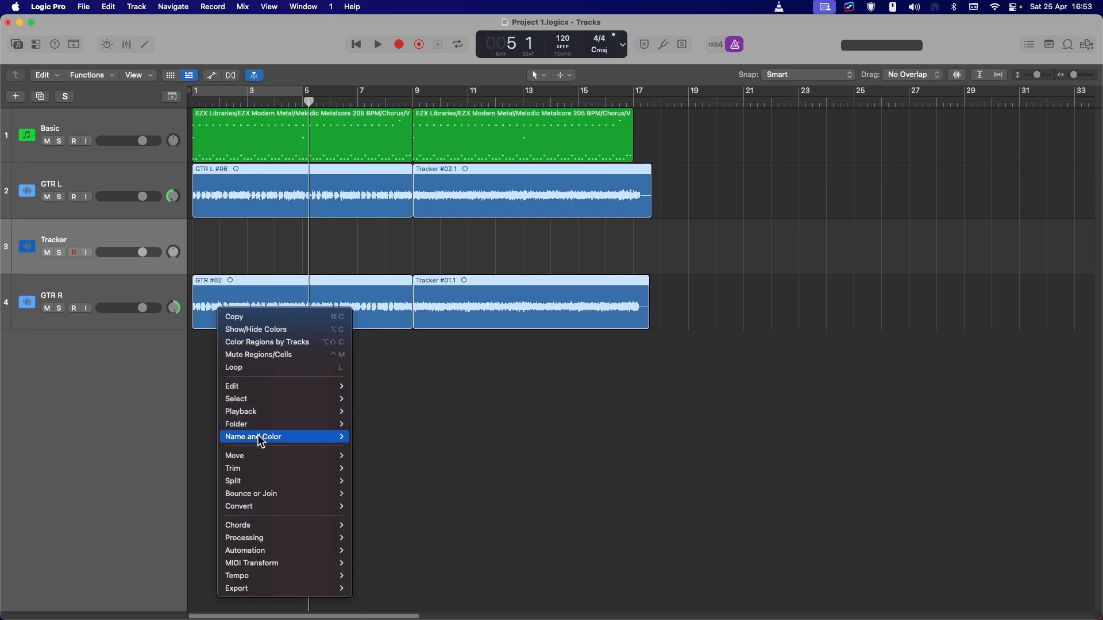
mouse_move(322, 439)
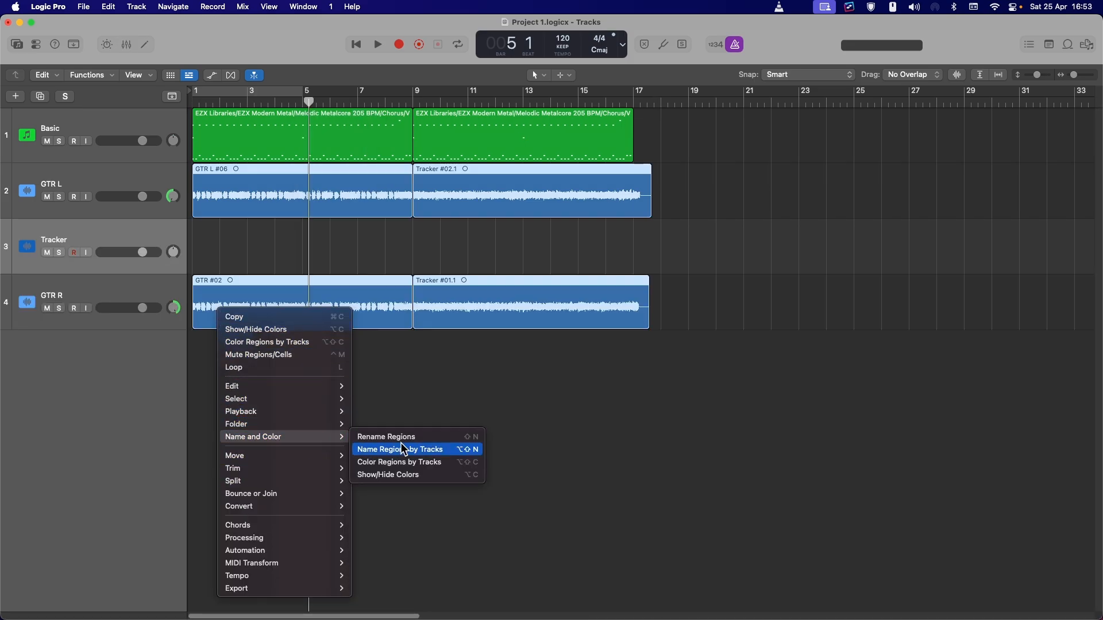
click(396, 474)
On the GTR BUS, set a Channel EQ low cut at 80 Hz with a 48 dB/Oct slope and enable the high cut
click(406, 572)
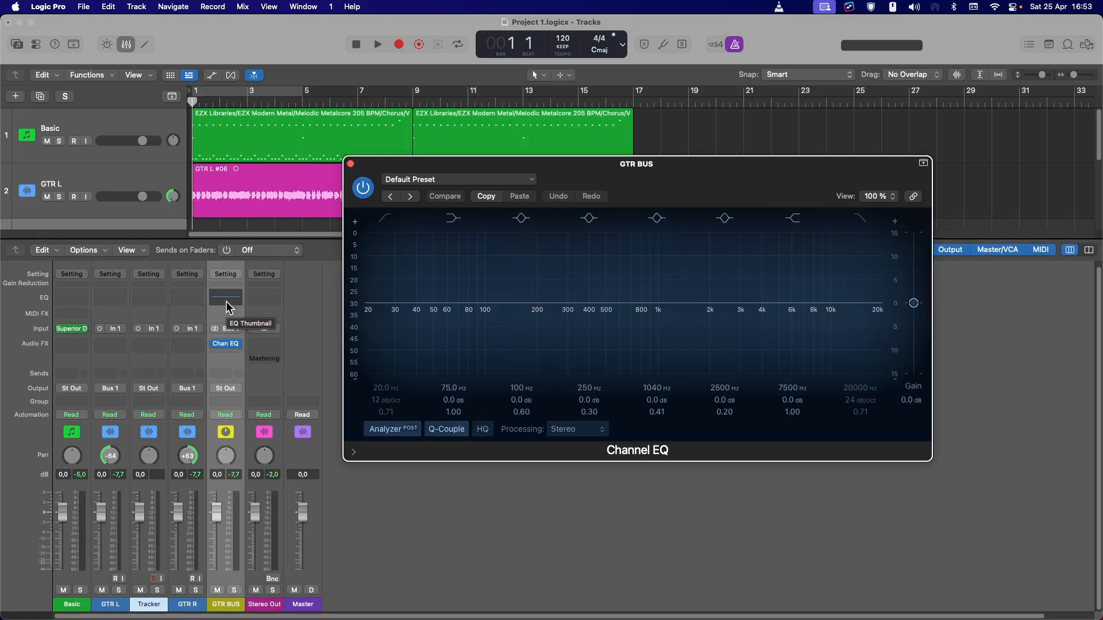
drag(371, 291, 469, 317)
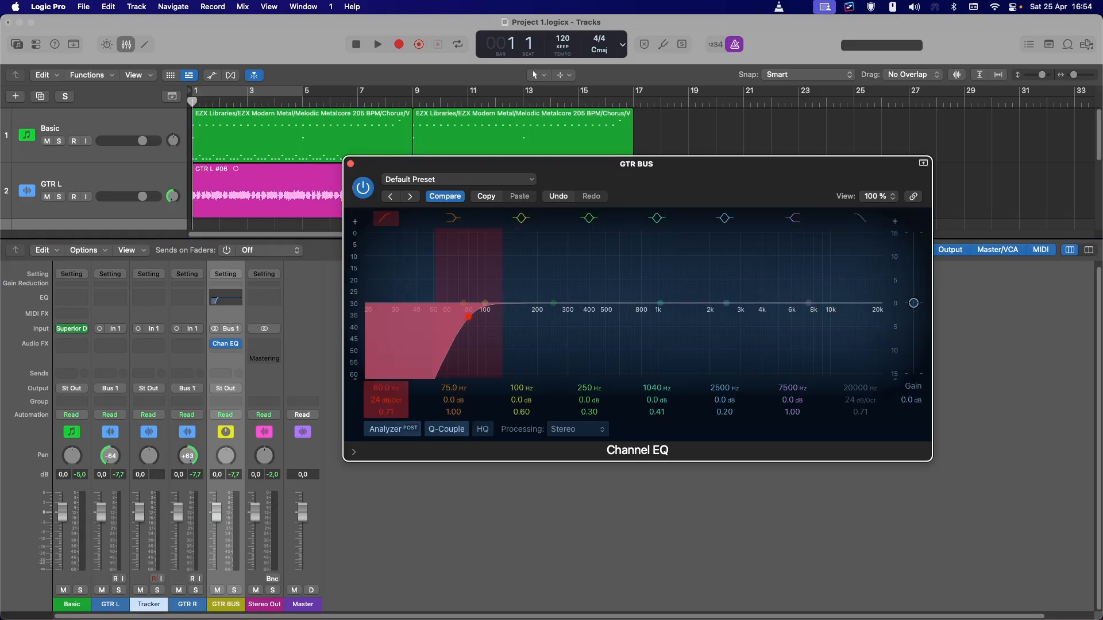
drag(386, 400, 385, 385)
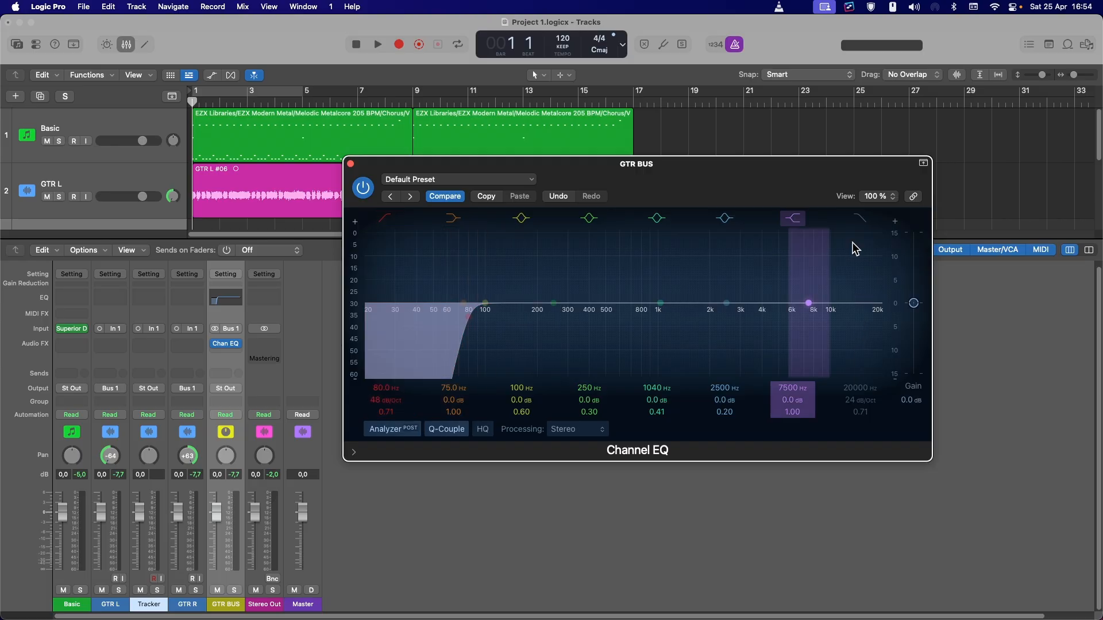
click(865, 221)
drag(871, 392, 870, 425)
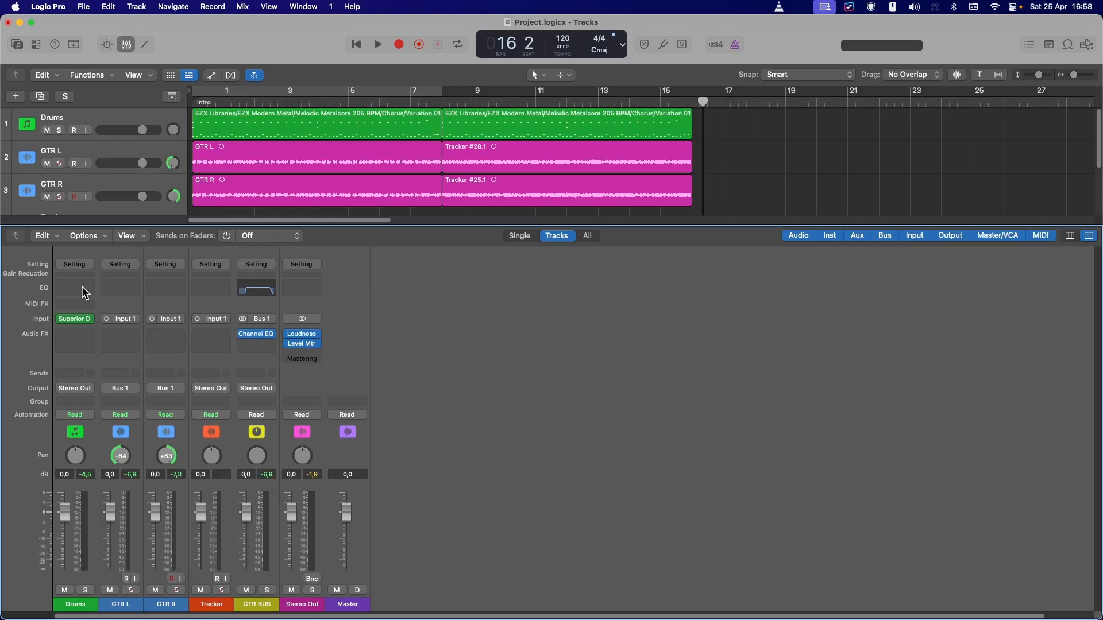
Open the Drums channel's Channel EQ and set its high cut frequency to 15000 Hz
click(71, 285)
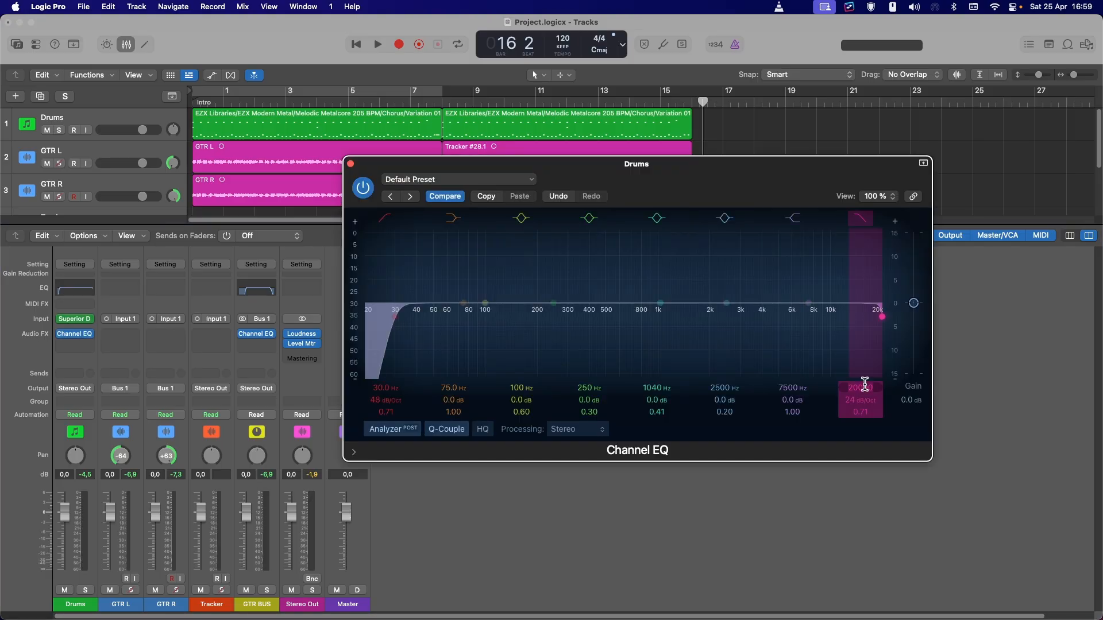
text(15000)
key(Return)
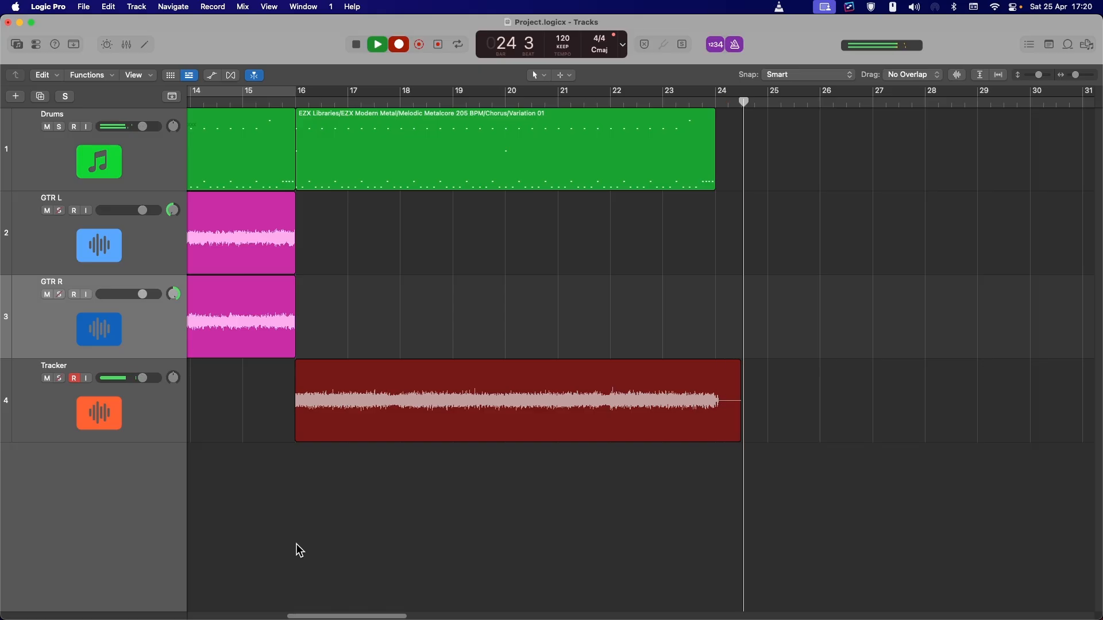
Stop recording and move the newly recorded Tracker take onto the GTR R track
key(space)
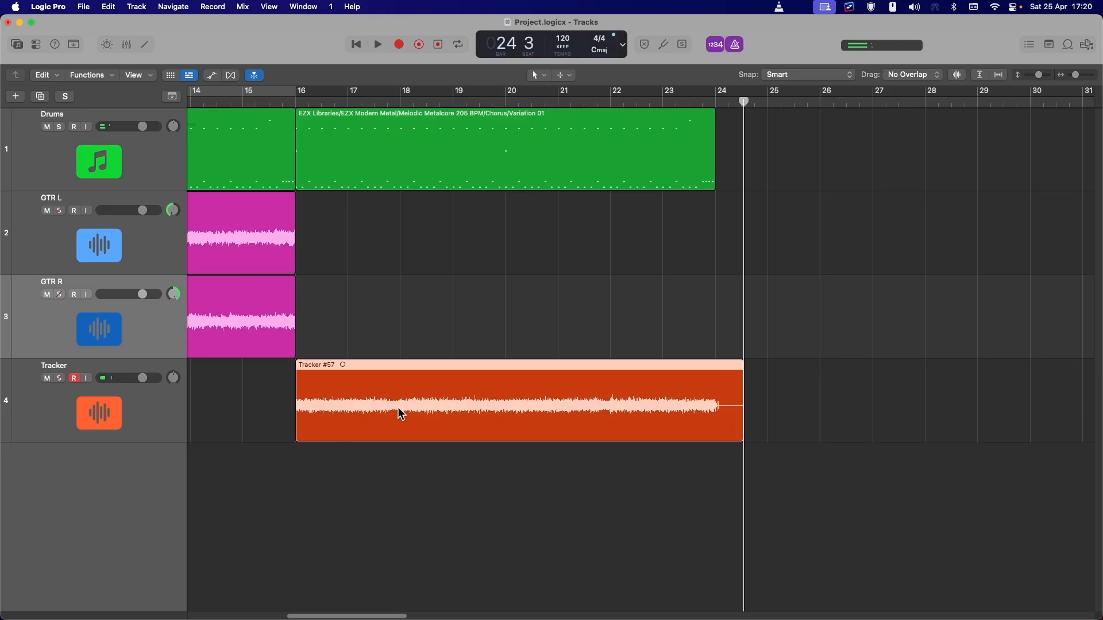
drag(400, 417, 399, 345)
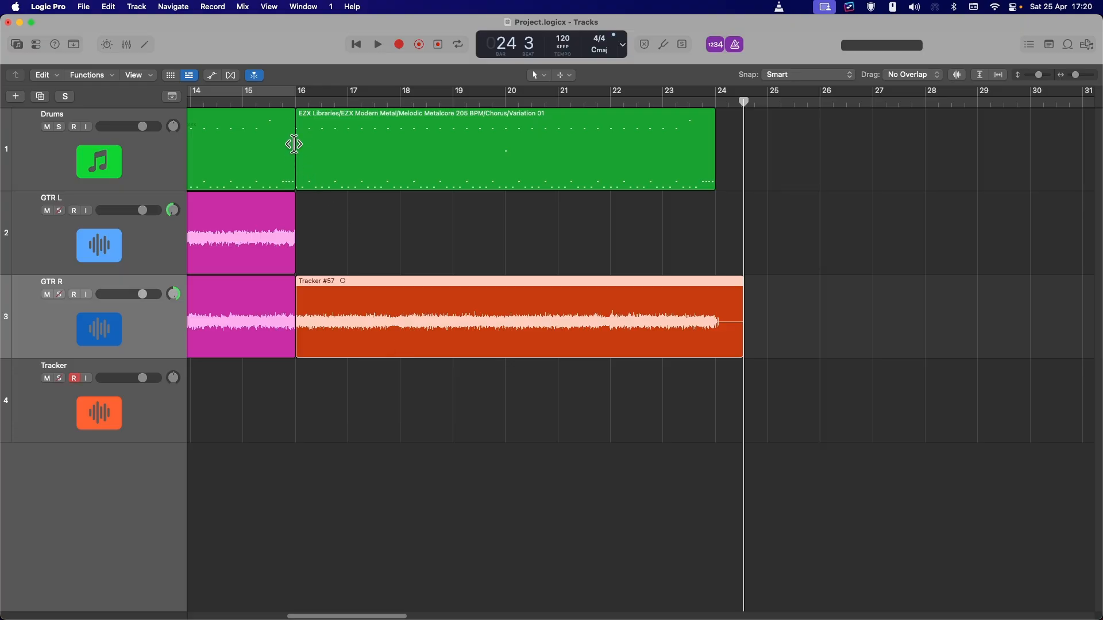
Record another guitar take on the Tracker track from bar 15 and move it onto the GTR L track
click(219, 469)
key(space)
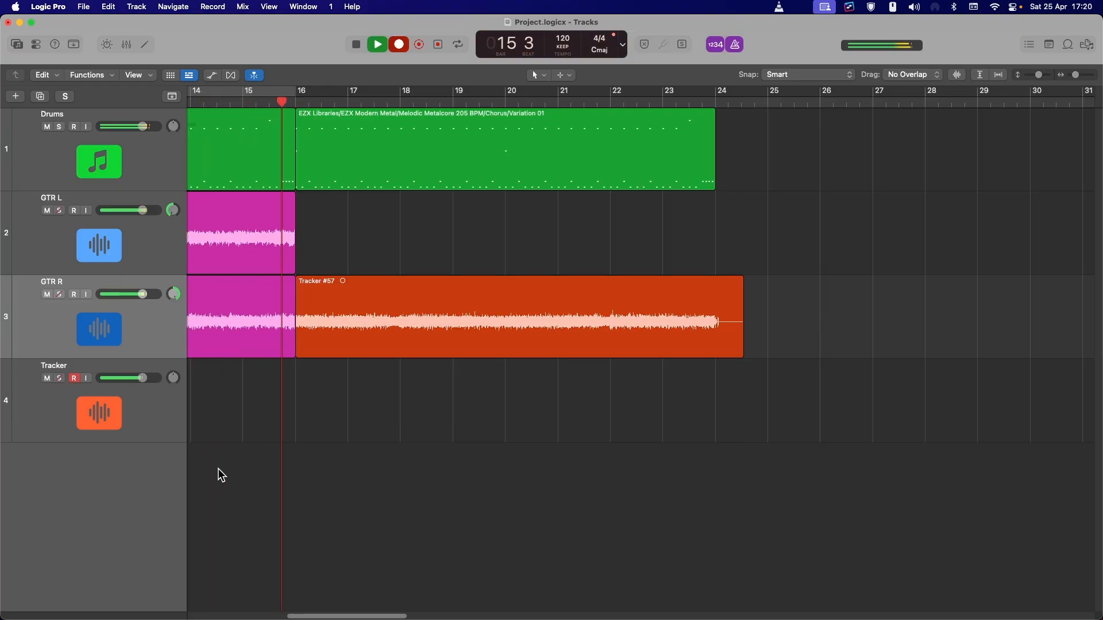
key(r)
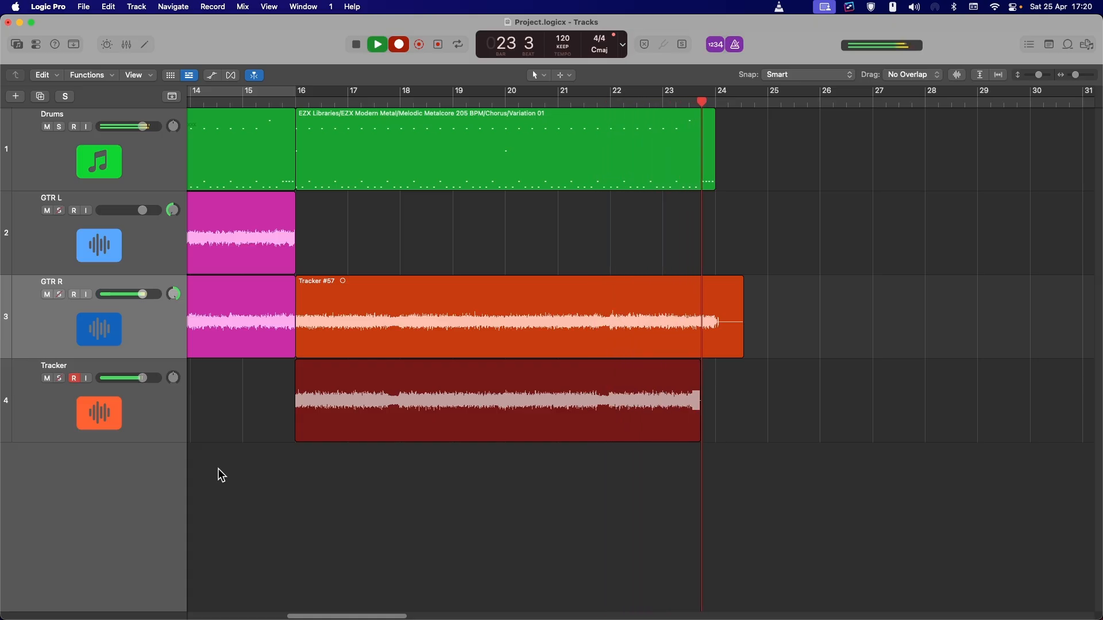
key(space)
drag(347, 396, 345, 270)
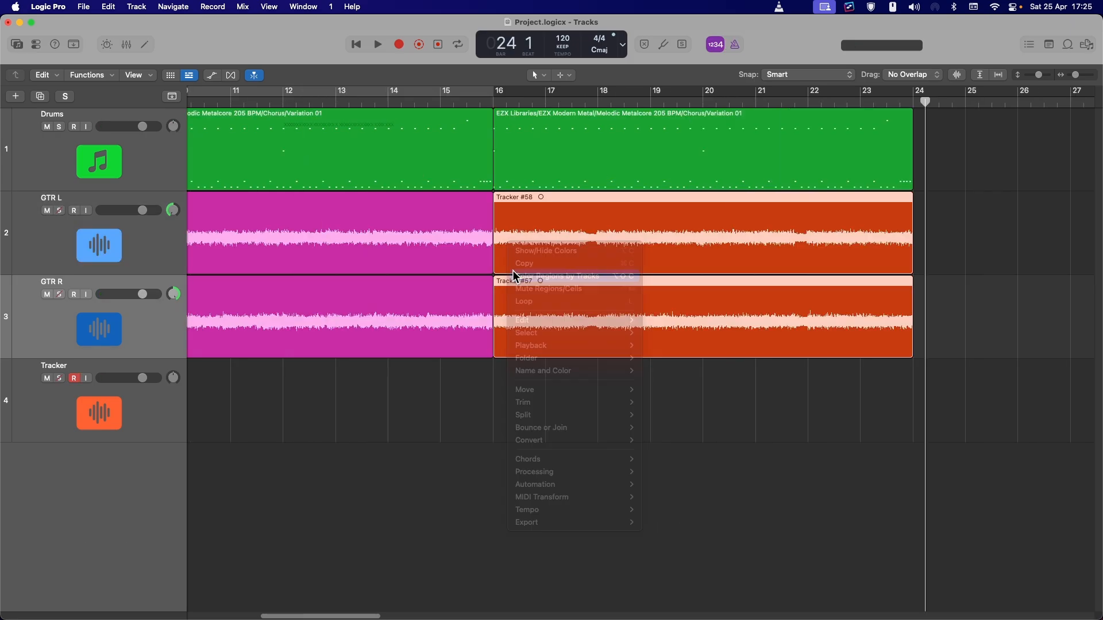
Select both new guitar regions and color them by their tracks through the region Name and Color options
click(516, 276)
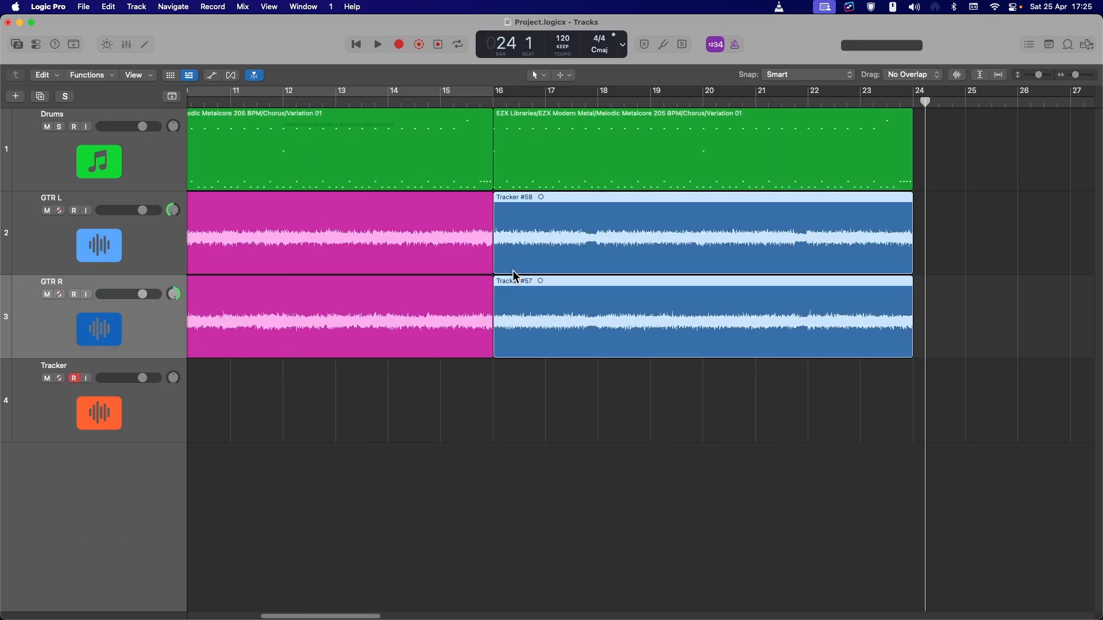
right_click(516, 261)
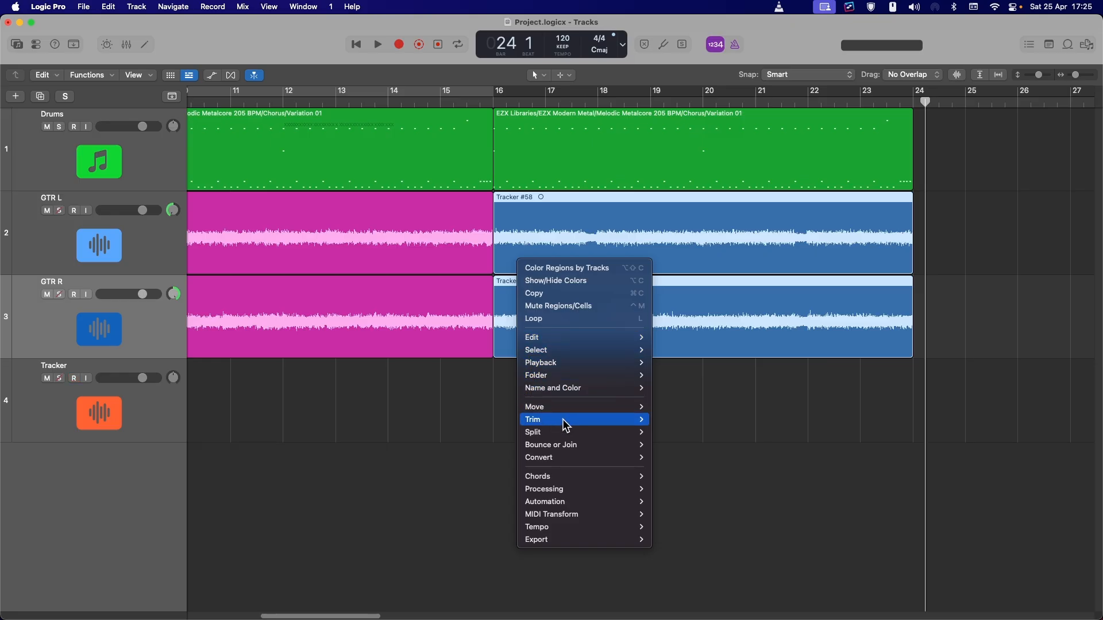
mouse_move(553, 391)
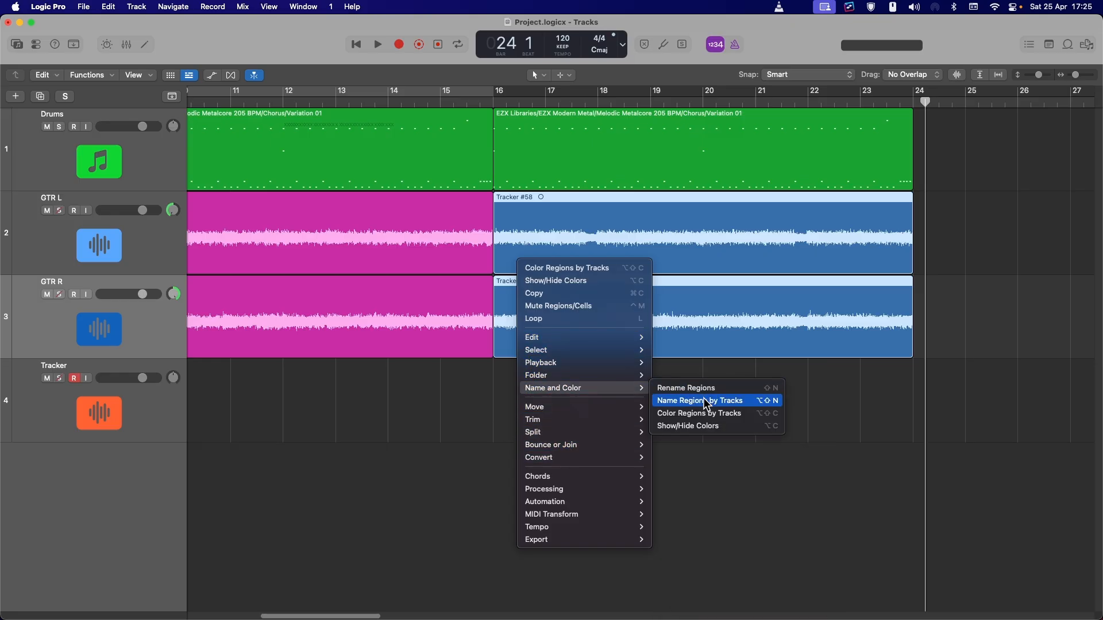
click(696, 426)
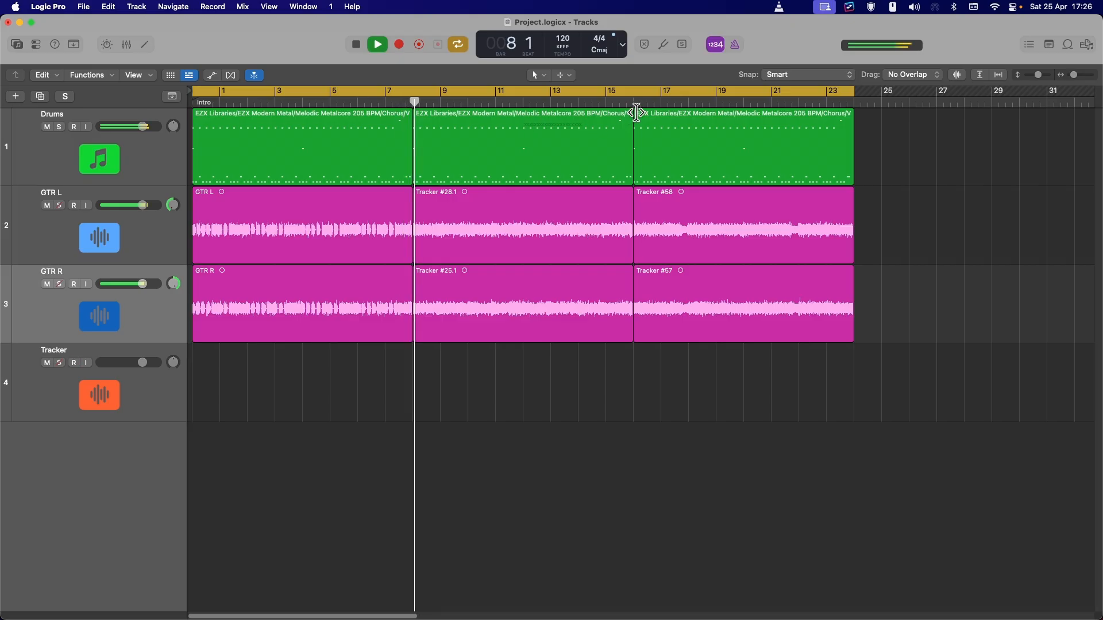
click(607, 103)
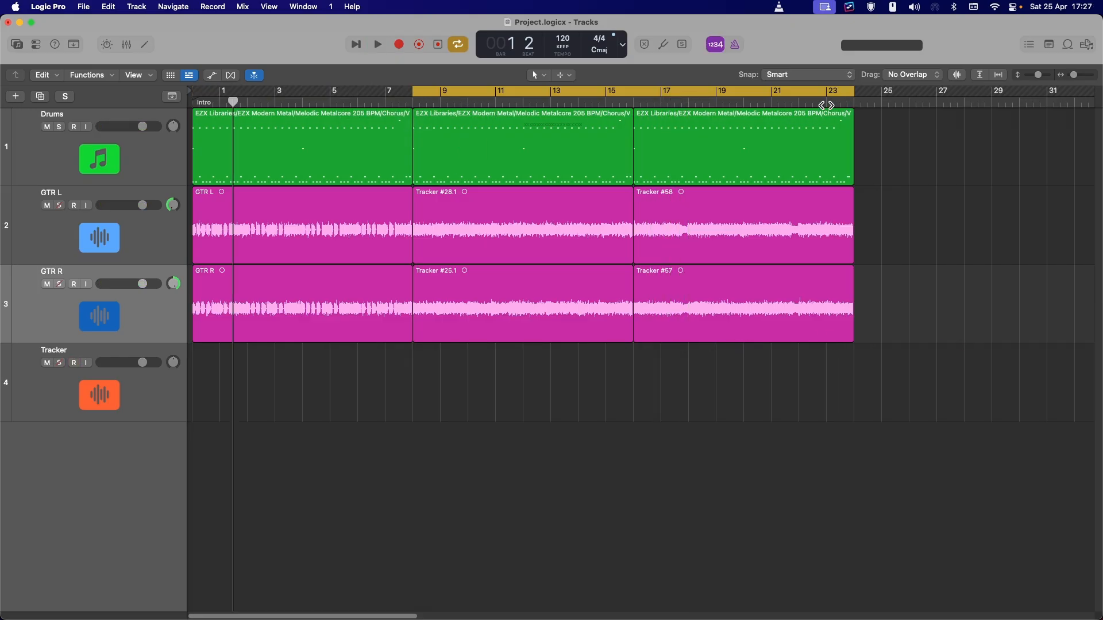
click(825, 105)
key(space)
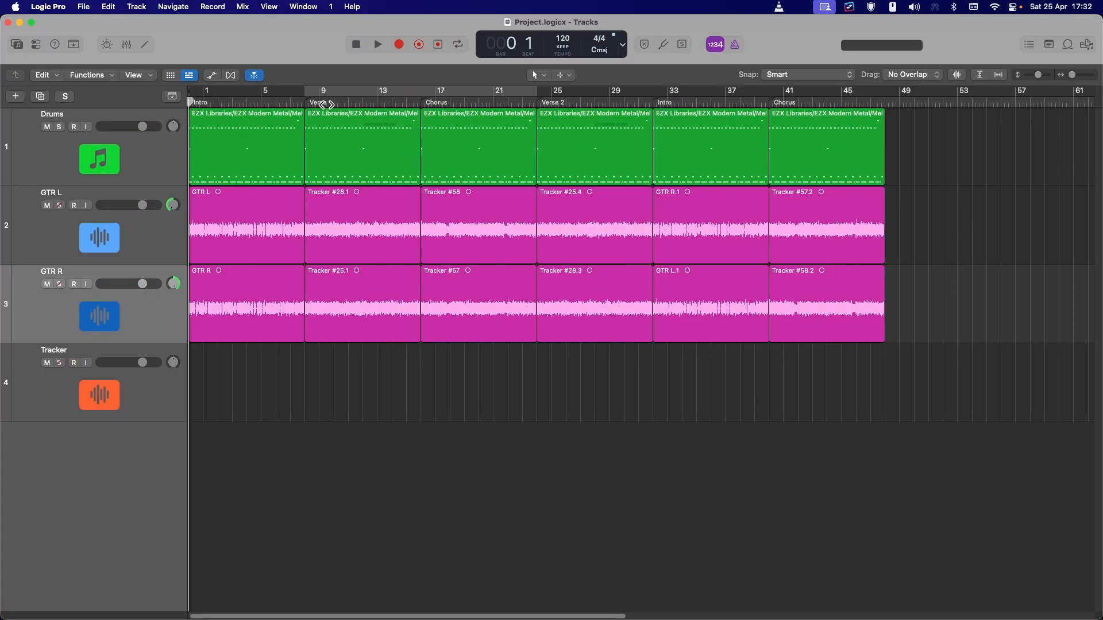
Open the drums in Superior Drummer's Grid Editor and edit the pattern near bar 16
click(304, 101)
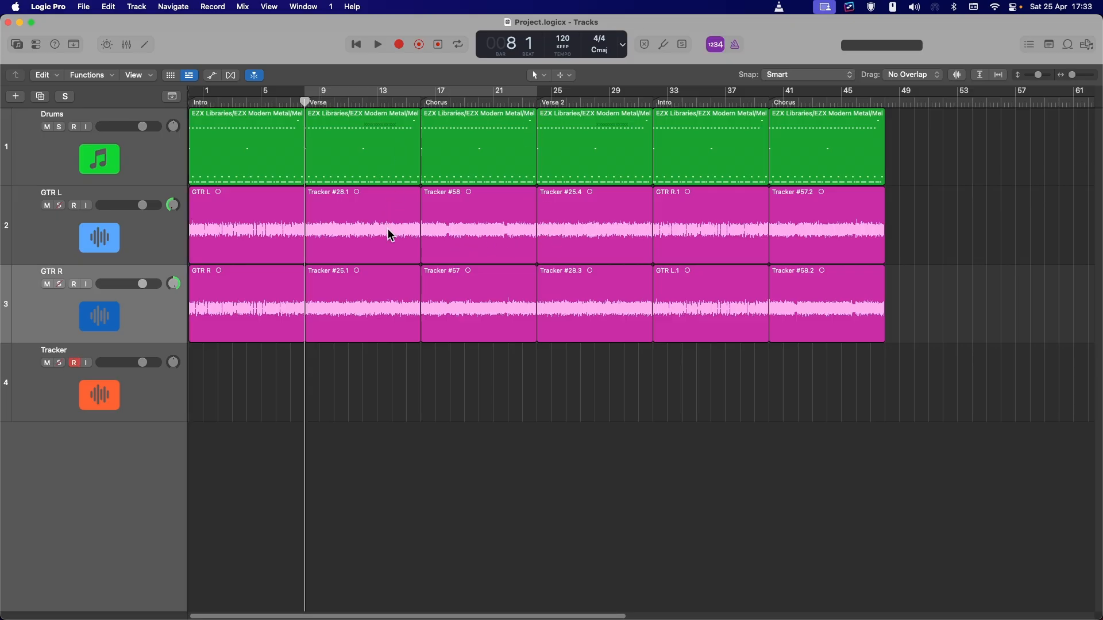
key(Return)
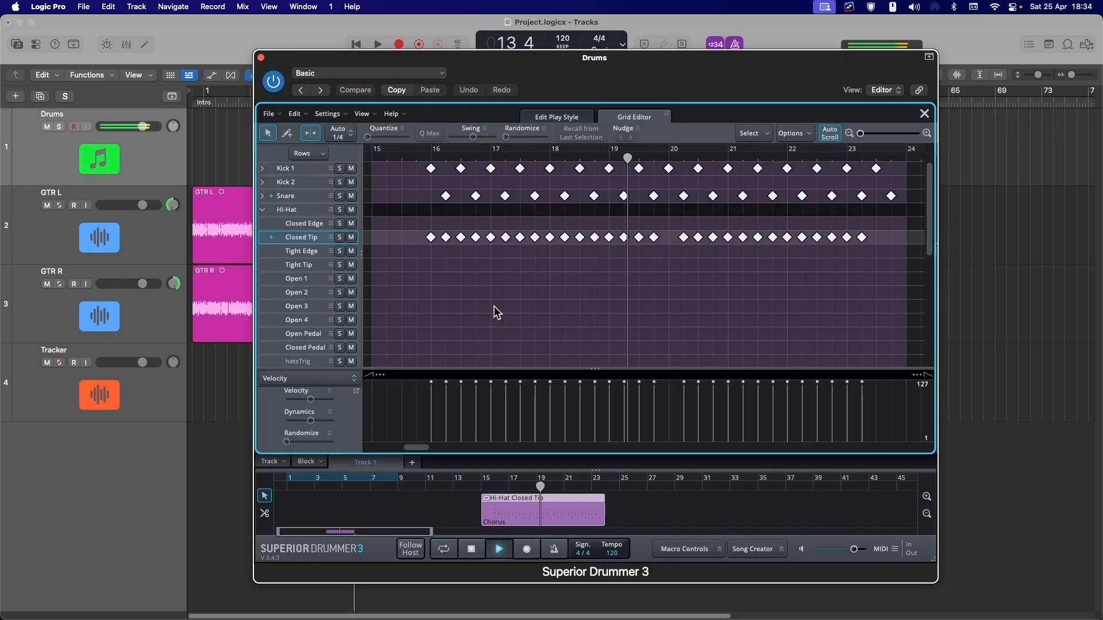
click(446, 293)
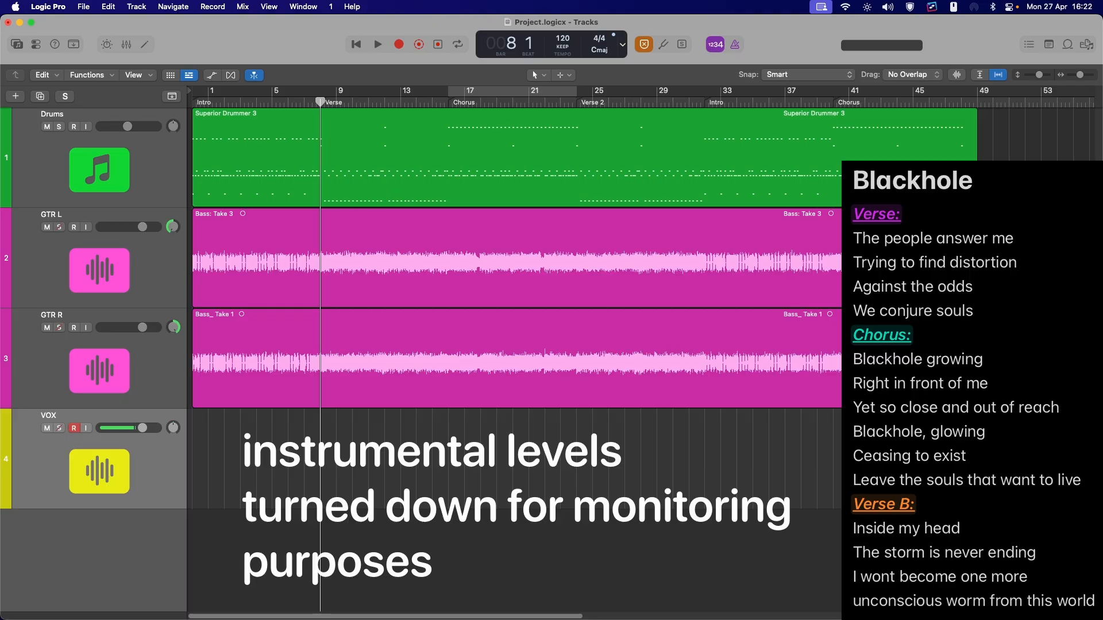
Record vocal takes on the VOX track over the Verse and the Chorus sections
key(r)
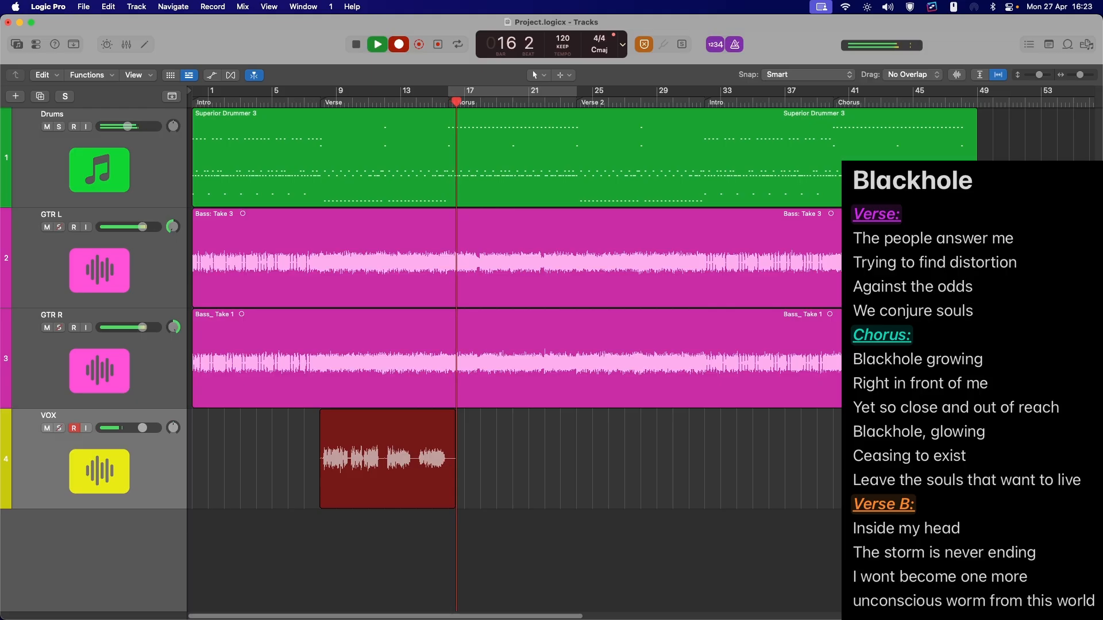
key(space)
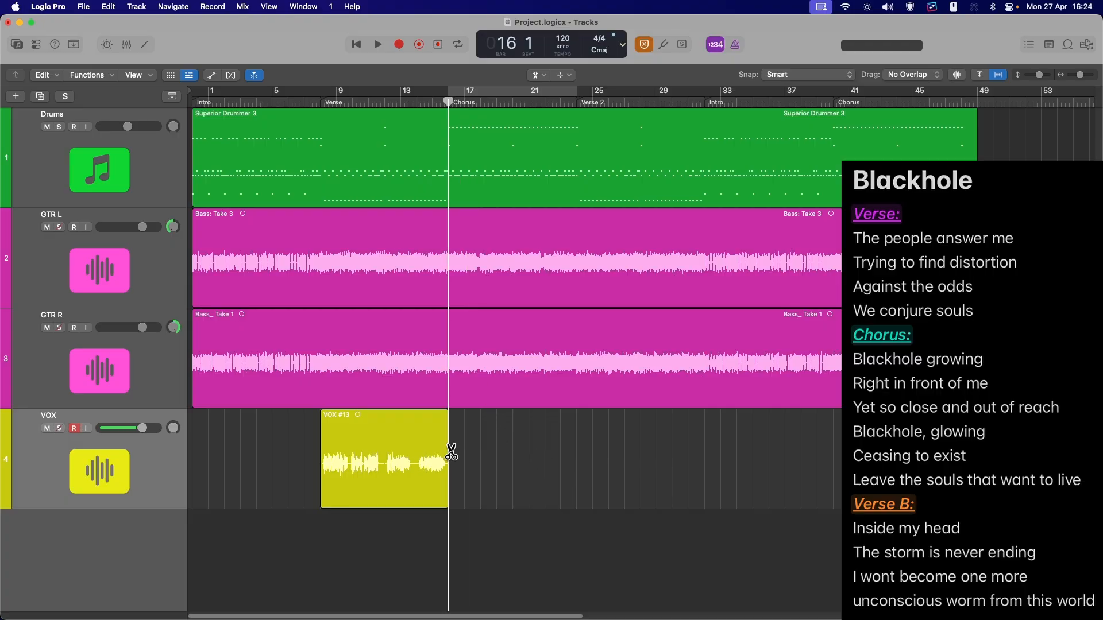
key(r)
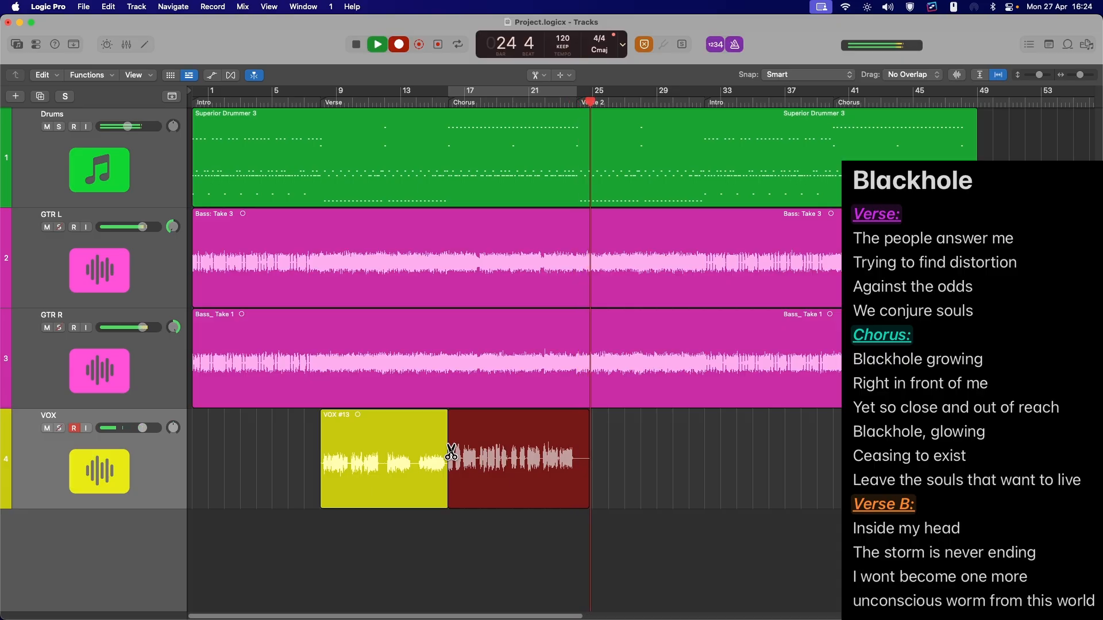
key(space)
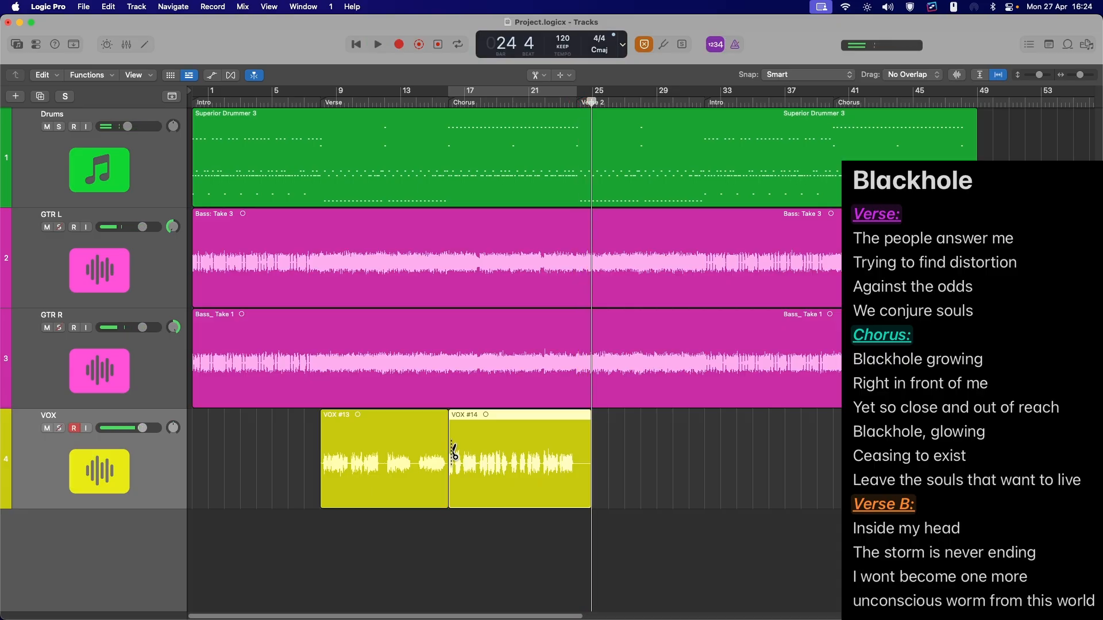
Return to bar 25 and record another vocal take for Verse 2
key(comma)
key(comma)
key(comma)
key(comma)
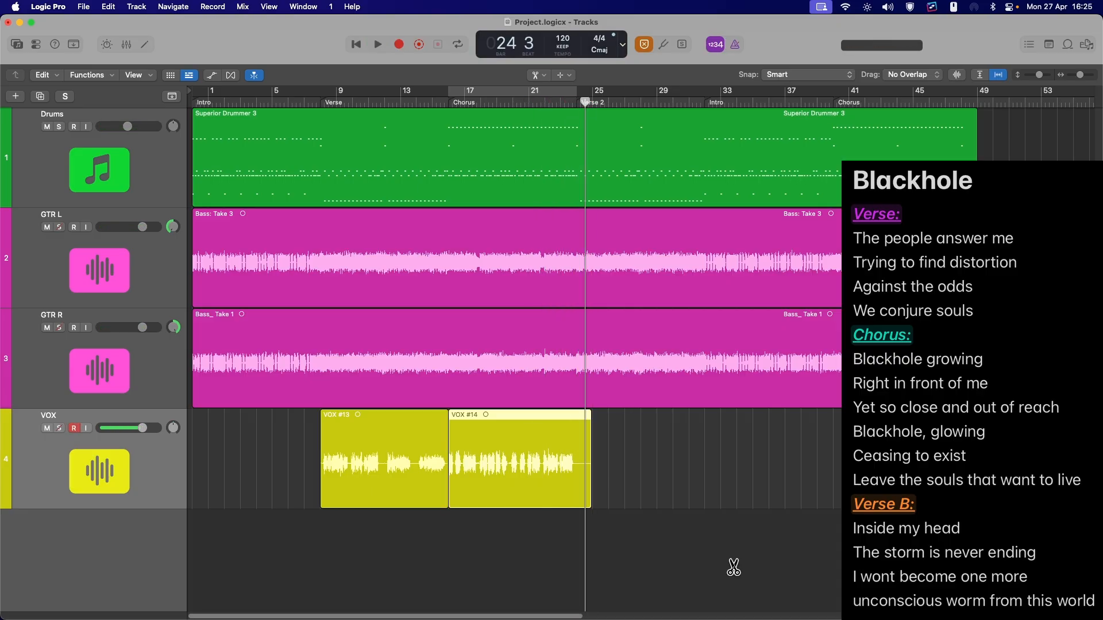
key(r)
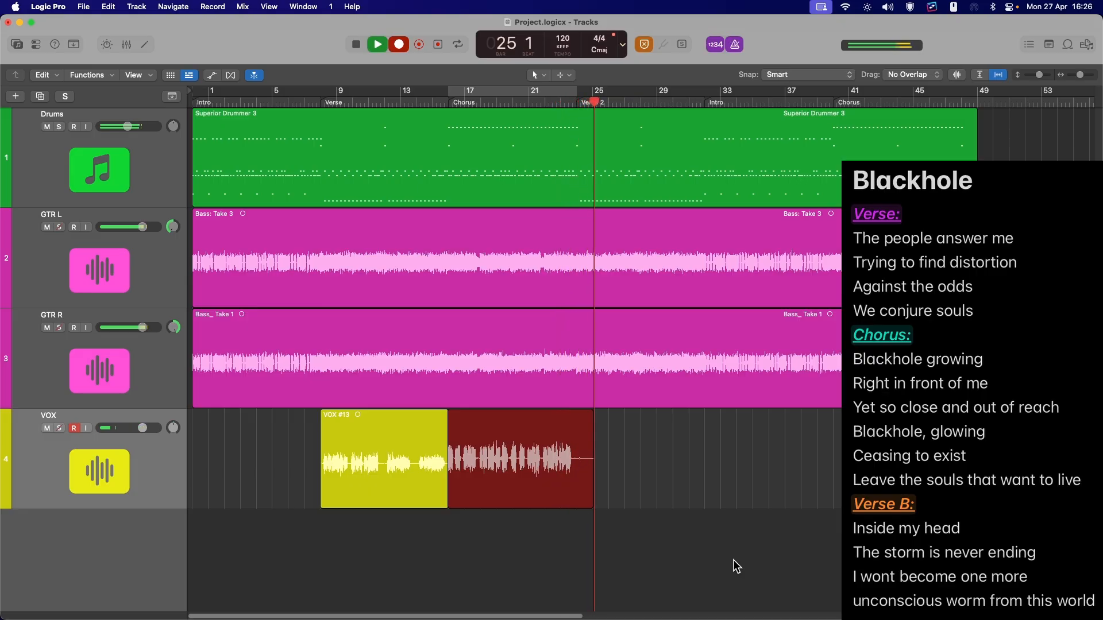
key(space)
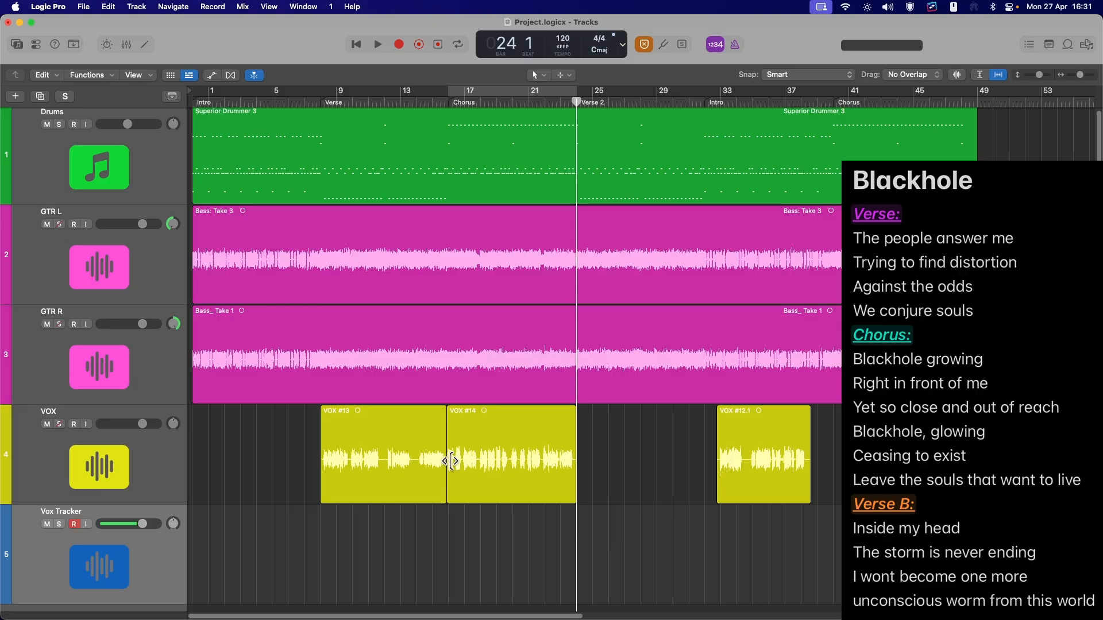
Delete the stray vocal region near bar 33 on the VOX track
mouse_move(448, 432)
mouse_down()
mouse_move(439, 433)
mouse_move(449, 433)
mouse_up()
click(758, 442)
key(Delete)
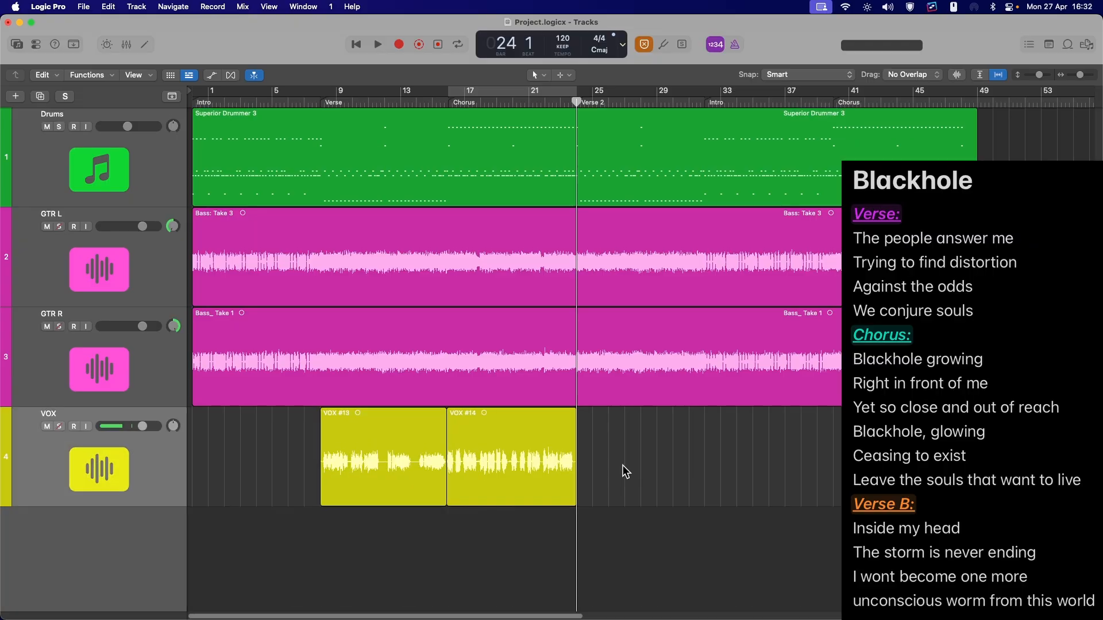
Record a Verse 2 vocal take, move it onto a second VOX track and mute that track
key(r)
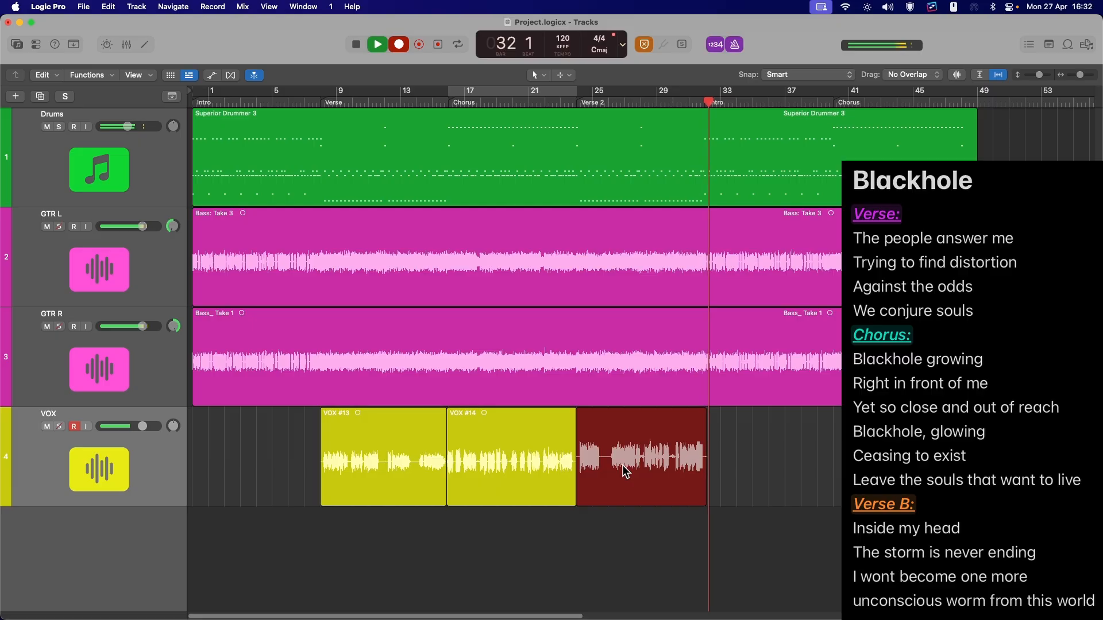
key(space)
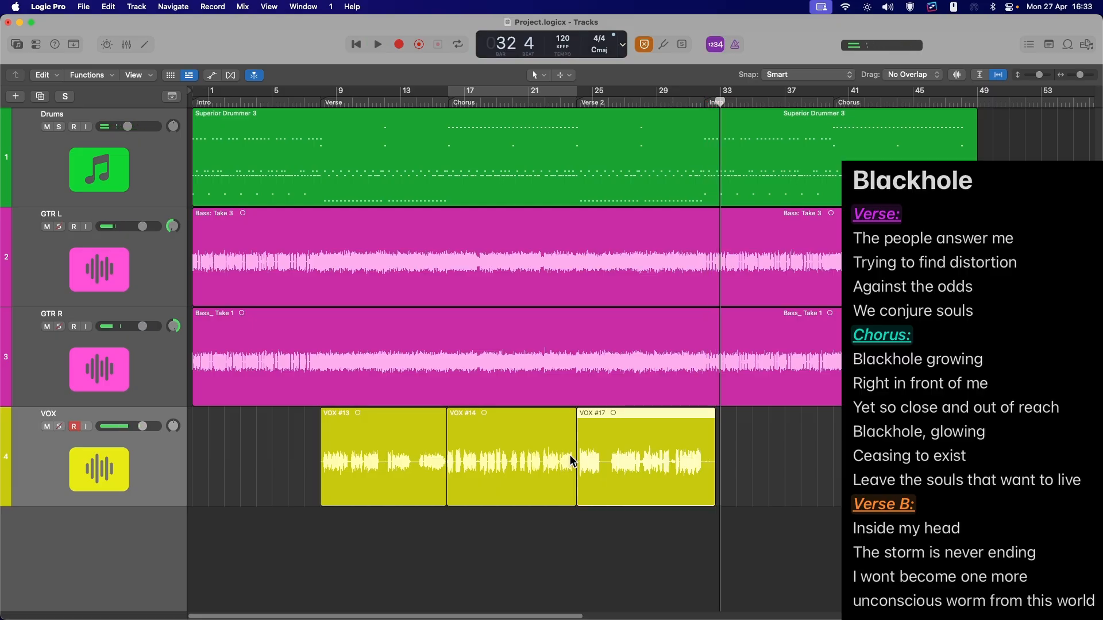
drag(632, 464, 618, 540)
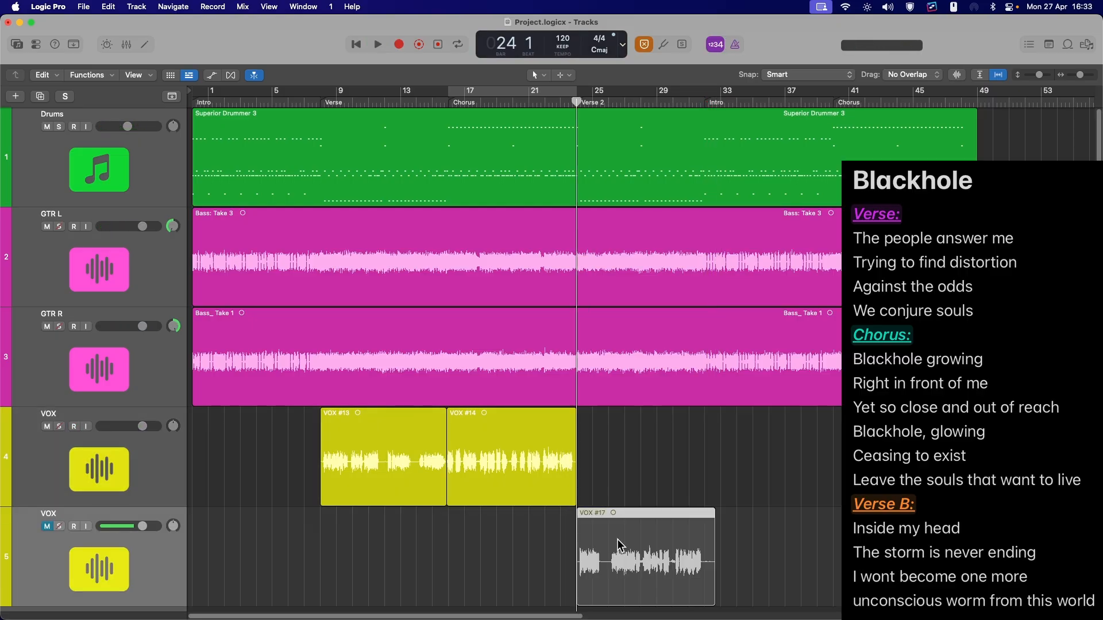
click(73, 526)
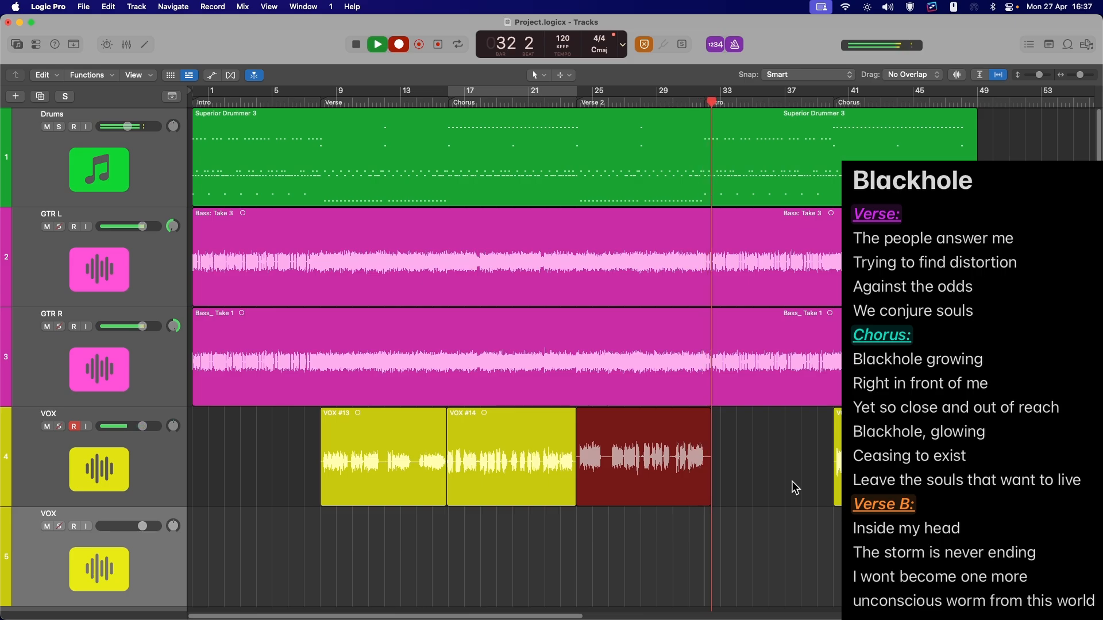
Abort a vocal recording, record another Verse 2 take and delete it
key(super+period)
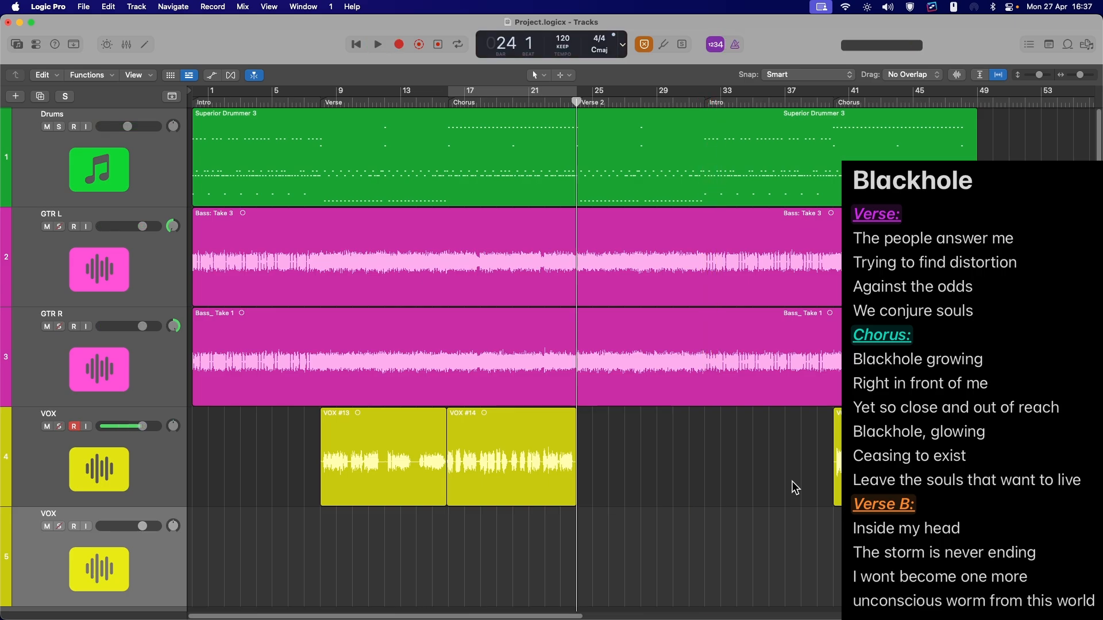
key(r)
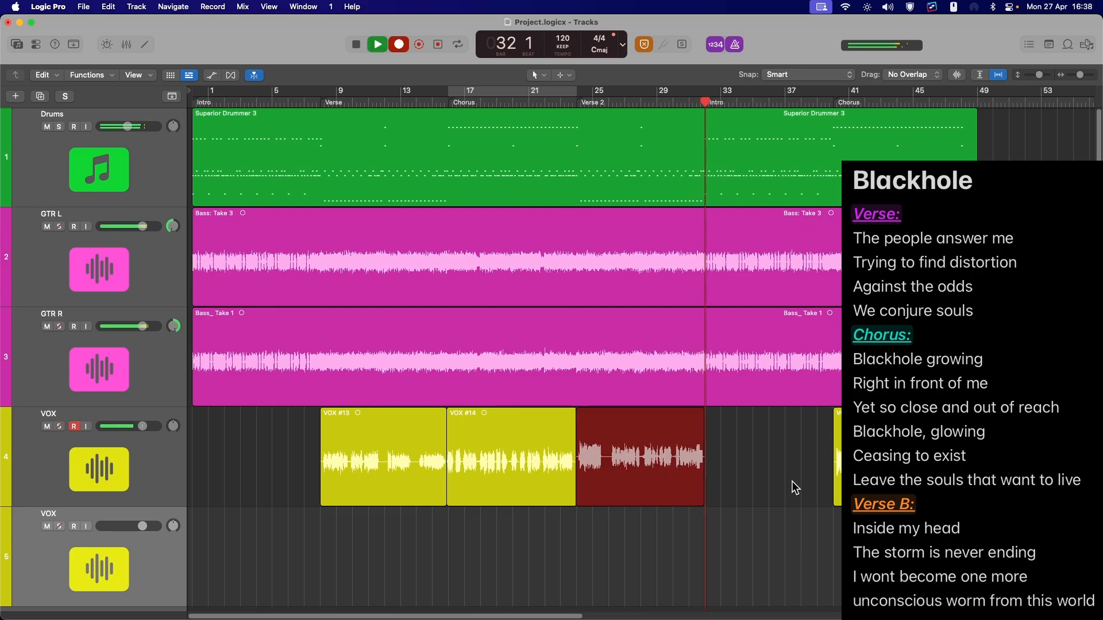
key(space)
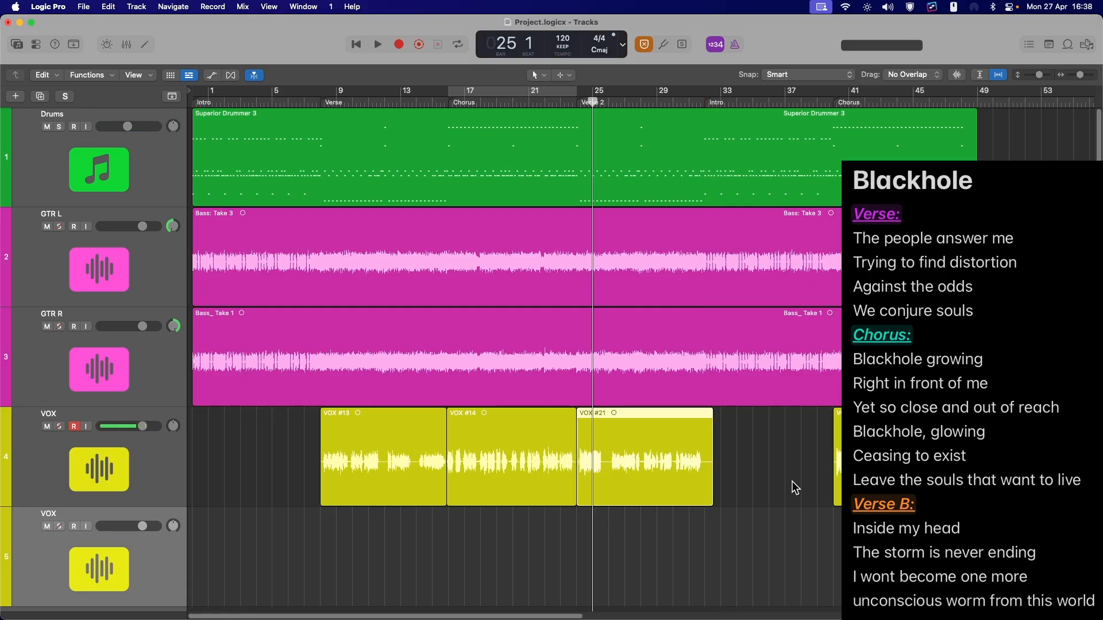
key(comma)
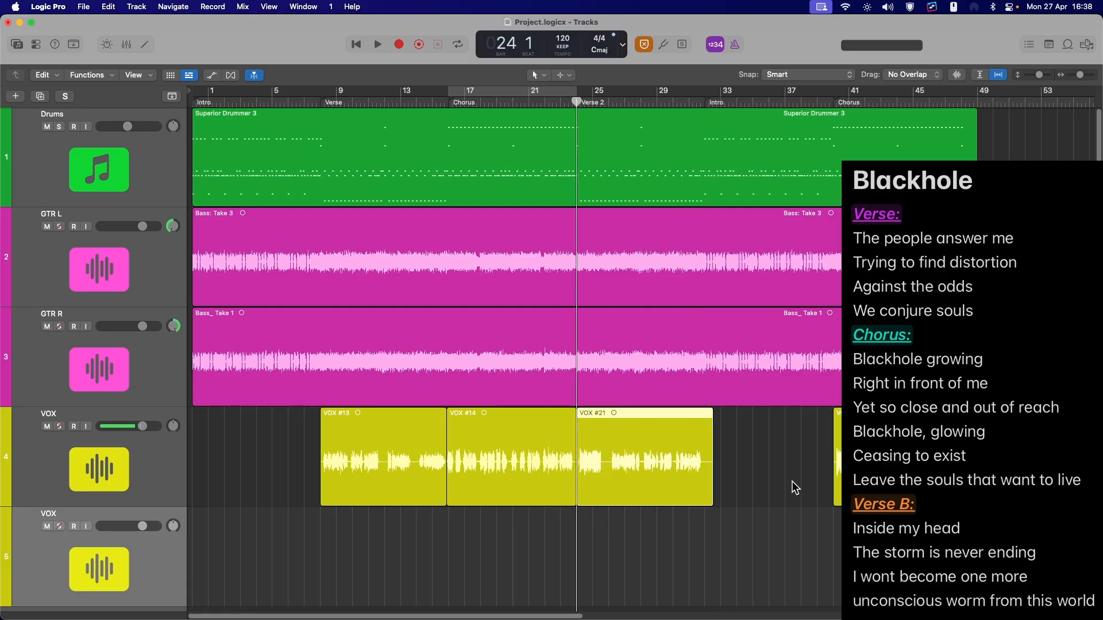
key(Delete)
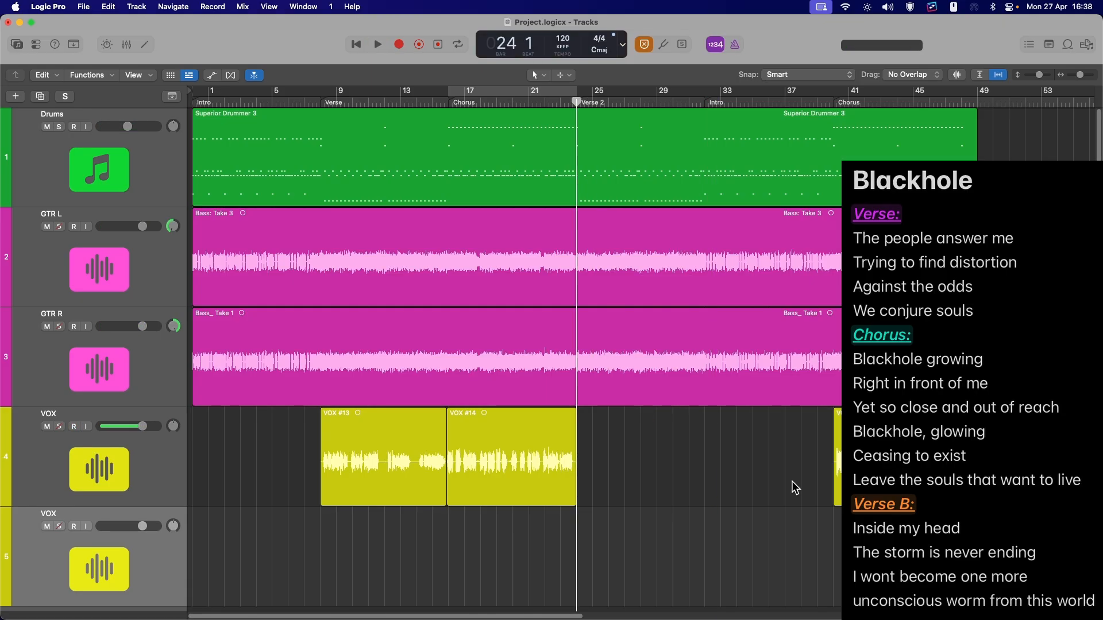
Record the Verse 2 vocal take on the VOX track, then select the chorus vocal region and paste at the final chorus
key(r)
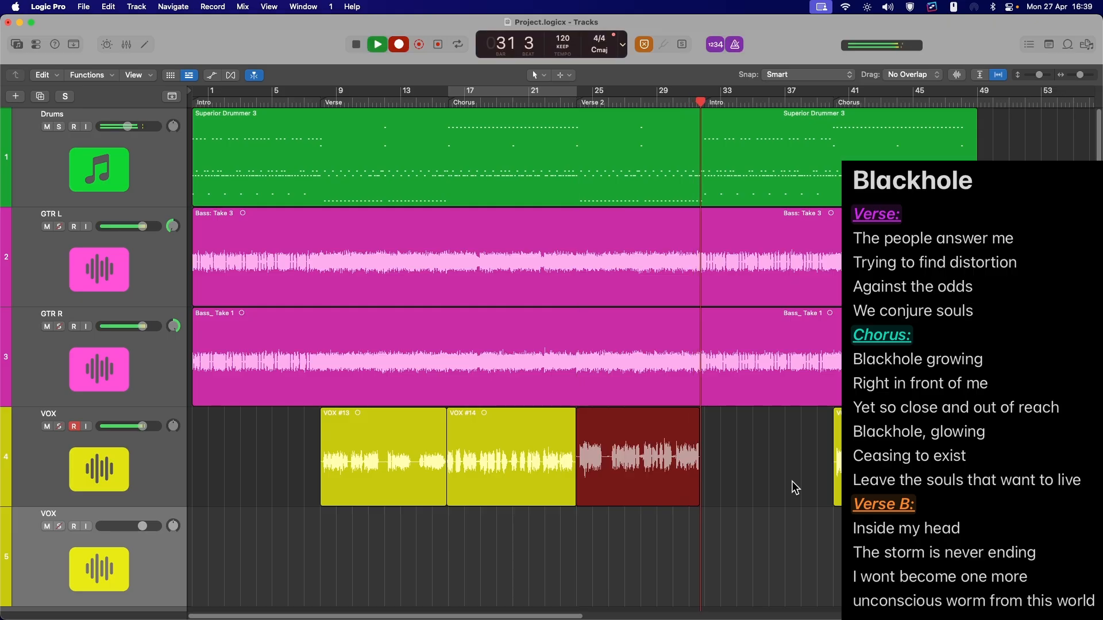
key(space)
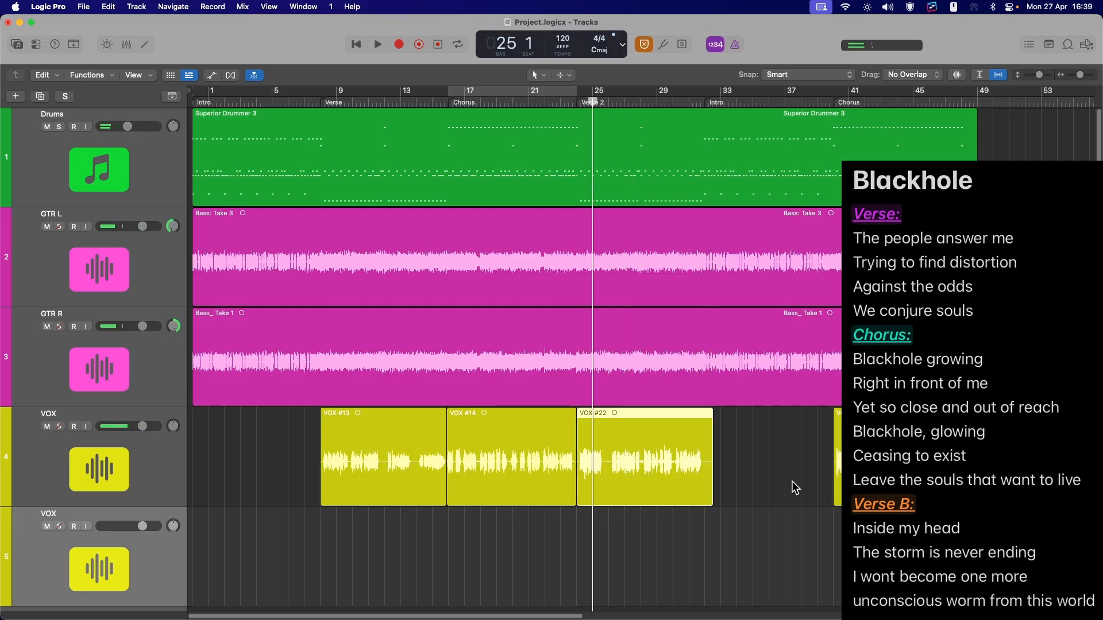
key(r)
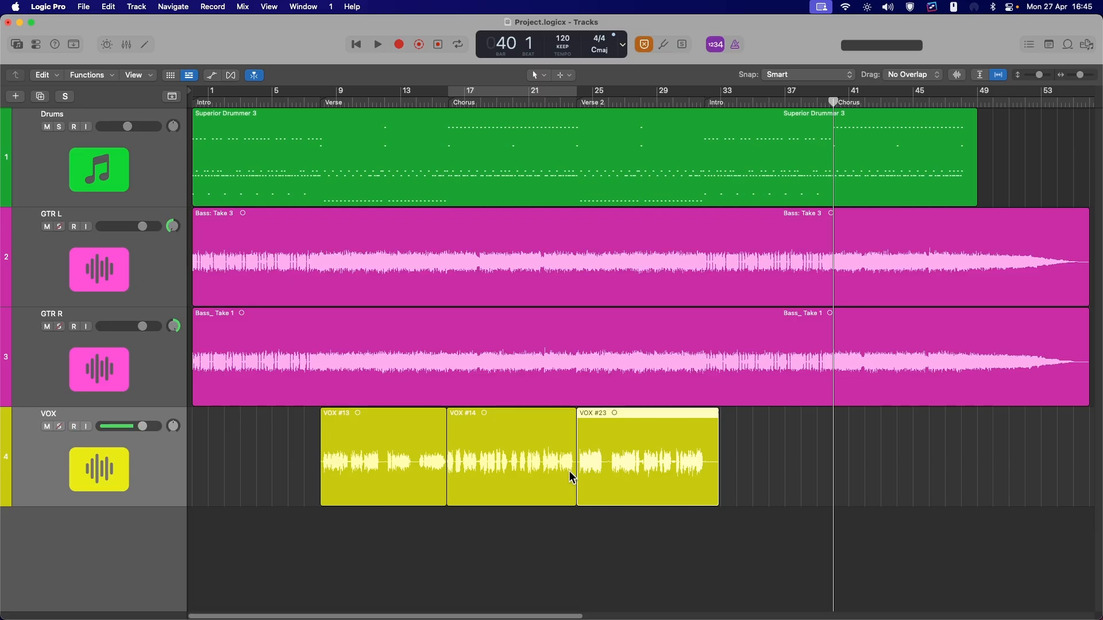
click(546, 479)
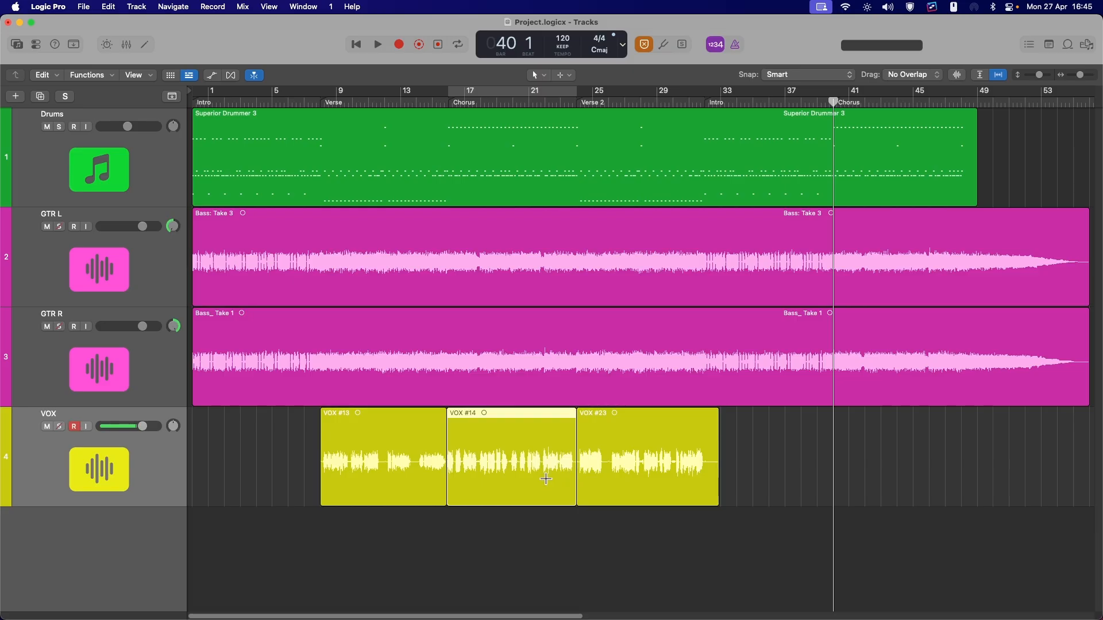
key(super+v)
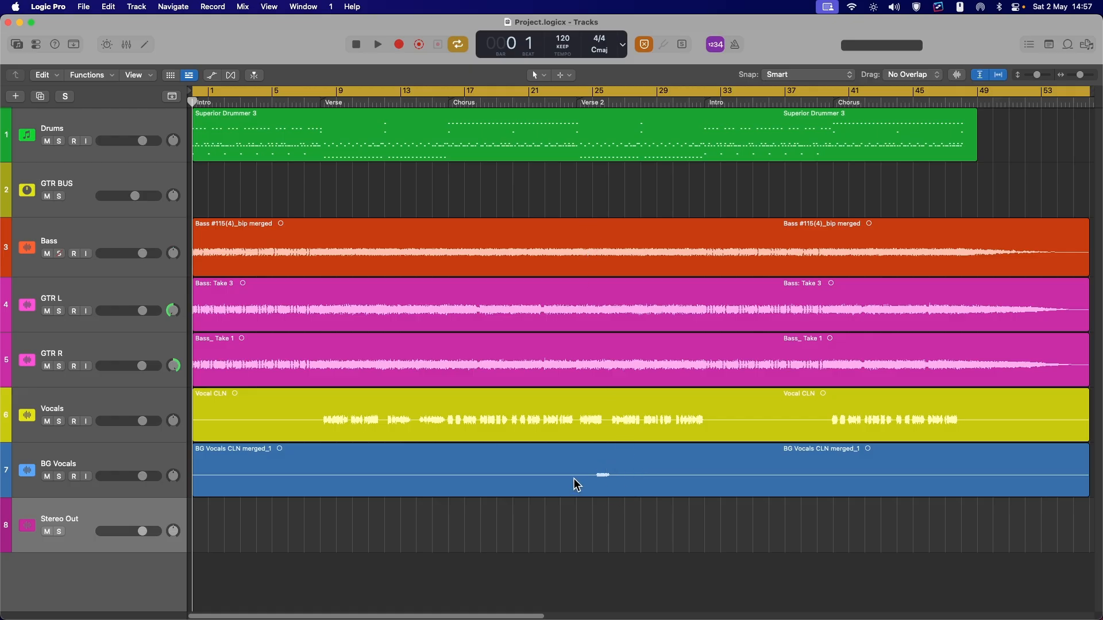
Open the mixer and review the Drums Channel EQ and compressor and the GTR BUS Channel EQ settings
key(x)
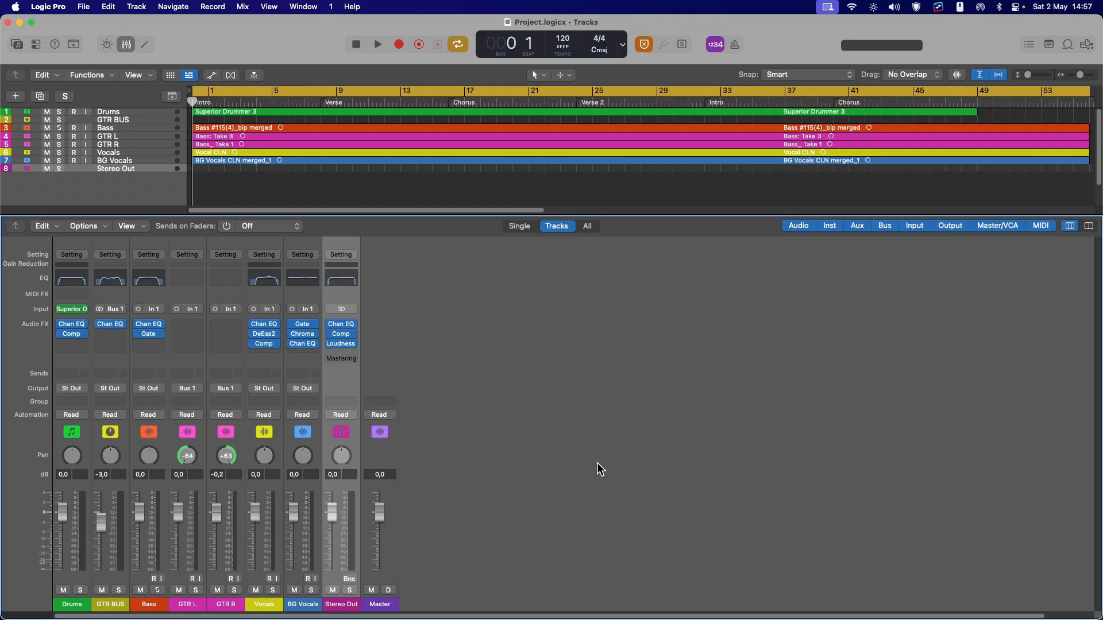
double_click(72, 281)
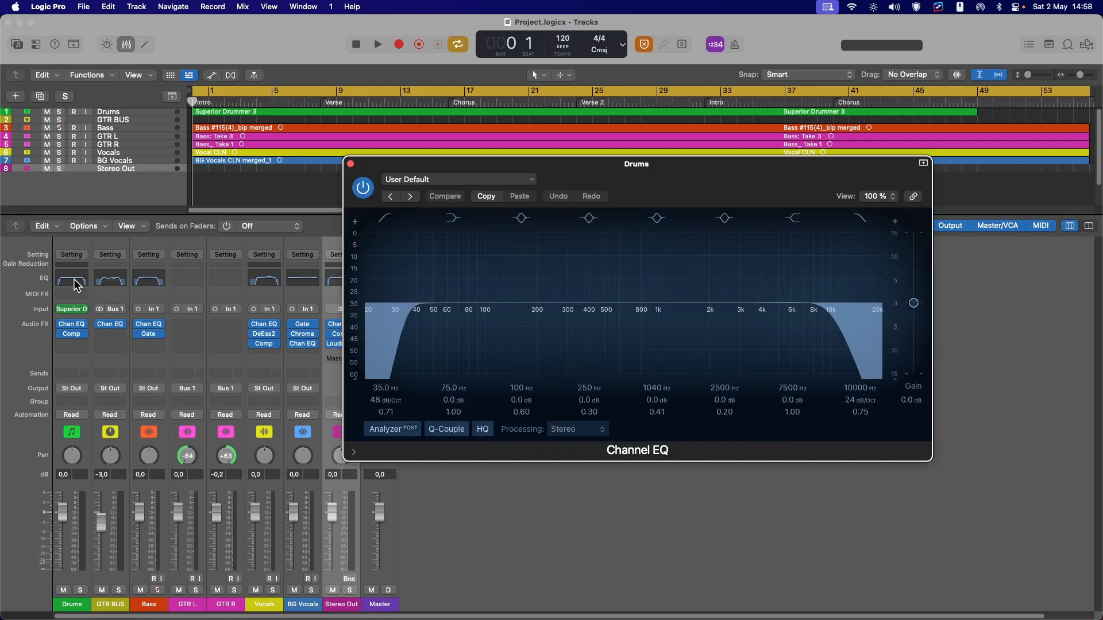
click(72, 334)
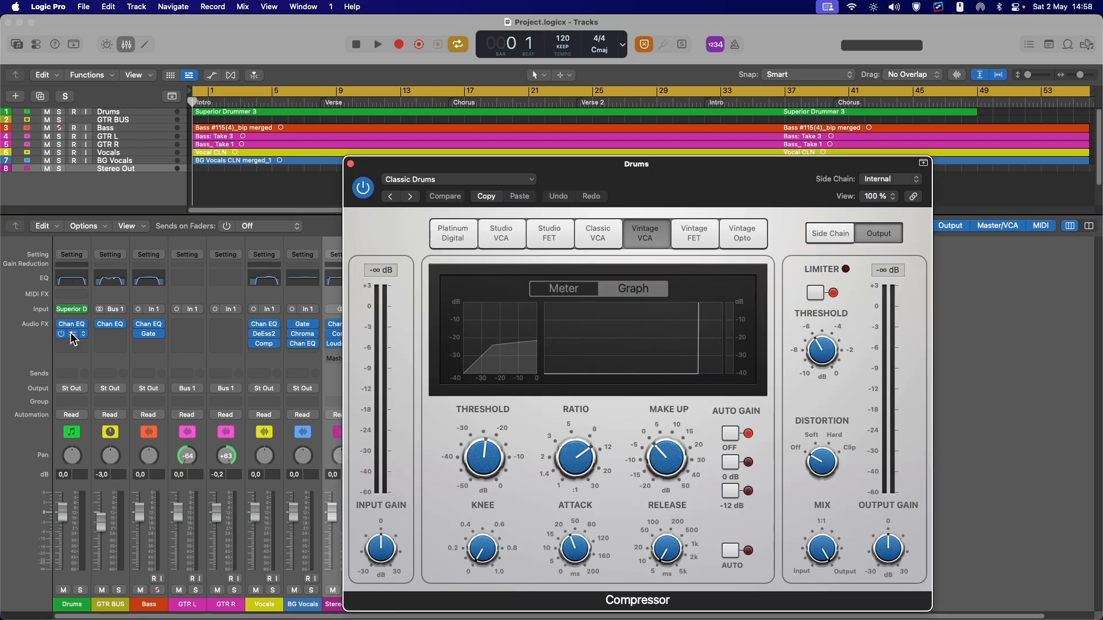
key(super+w)
double_click(110, 281)
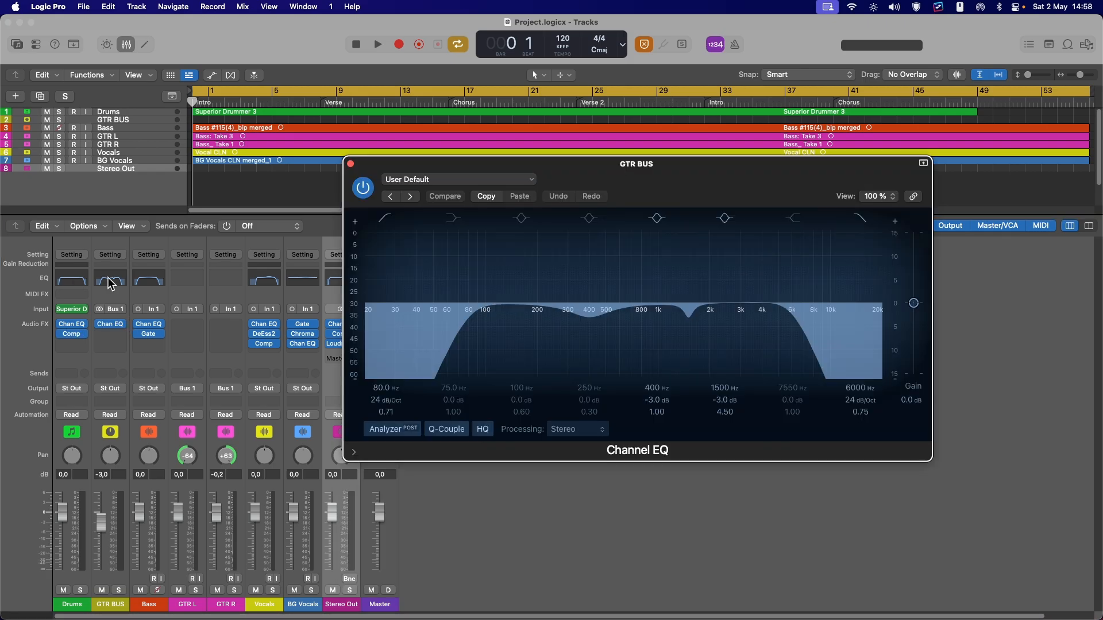
key(super+w)
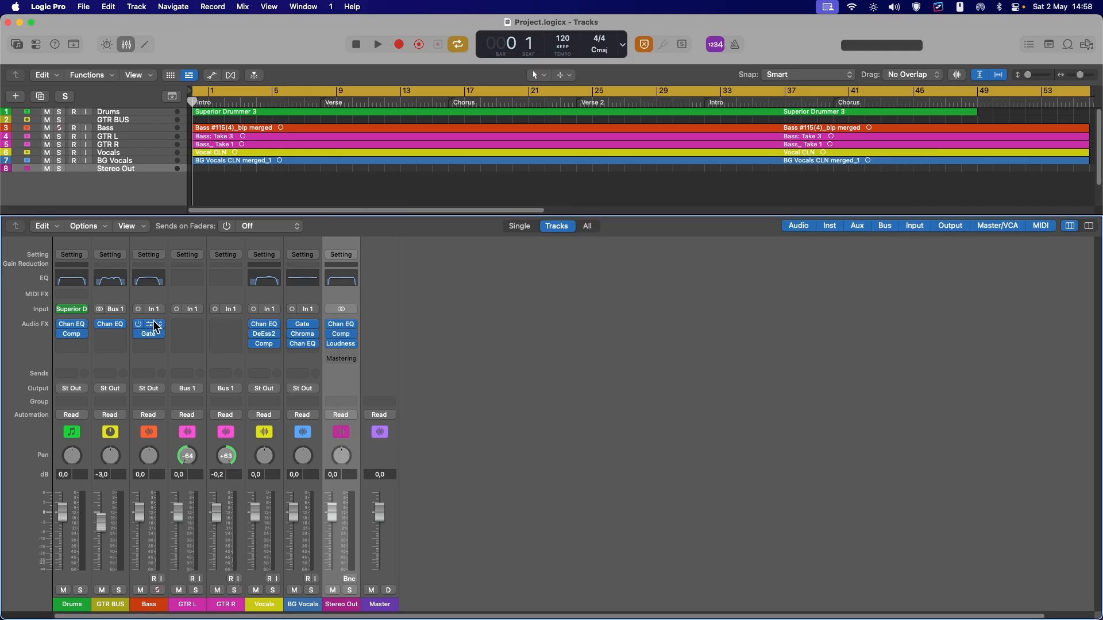
Review the Bass noise gate and the Vocals Channel EQ, DeEsser 2 and compressor settings
double_click(148, 281)
click(148, 334)
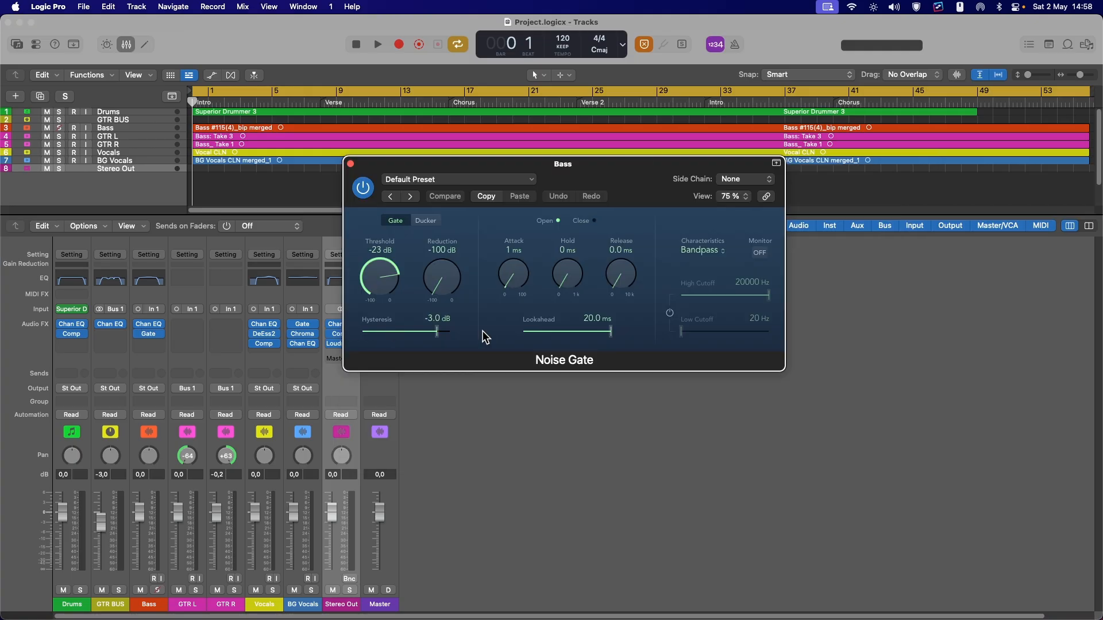
key(super+w)
double_click(264, 277)
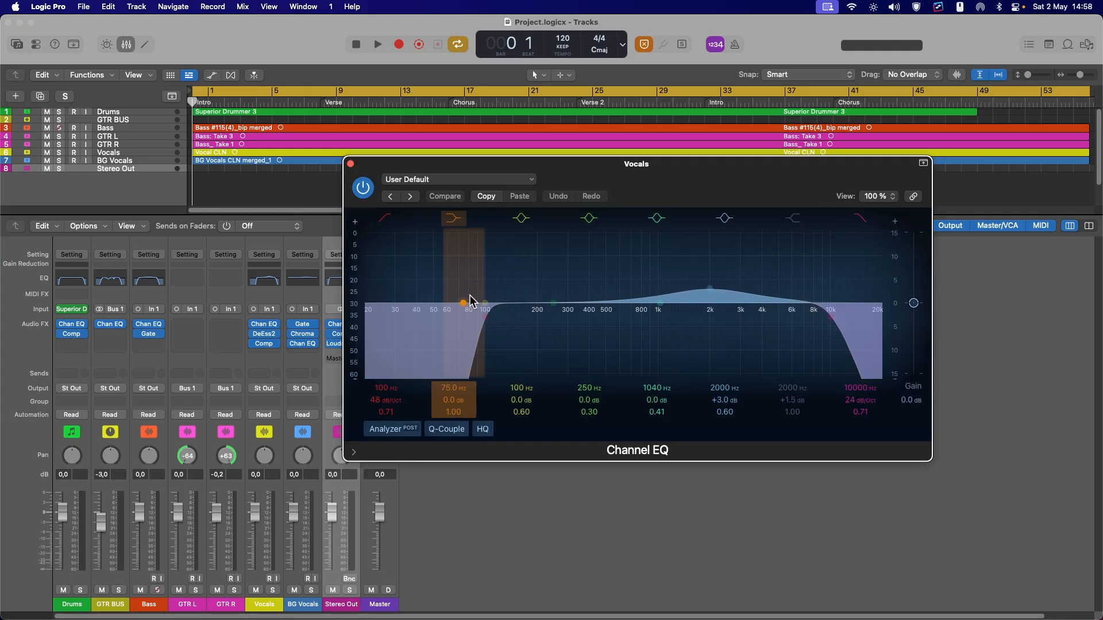
click(263, 334)
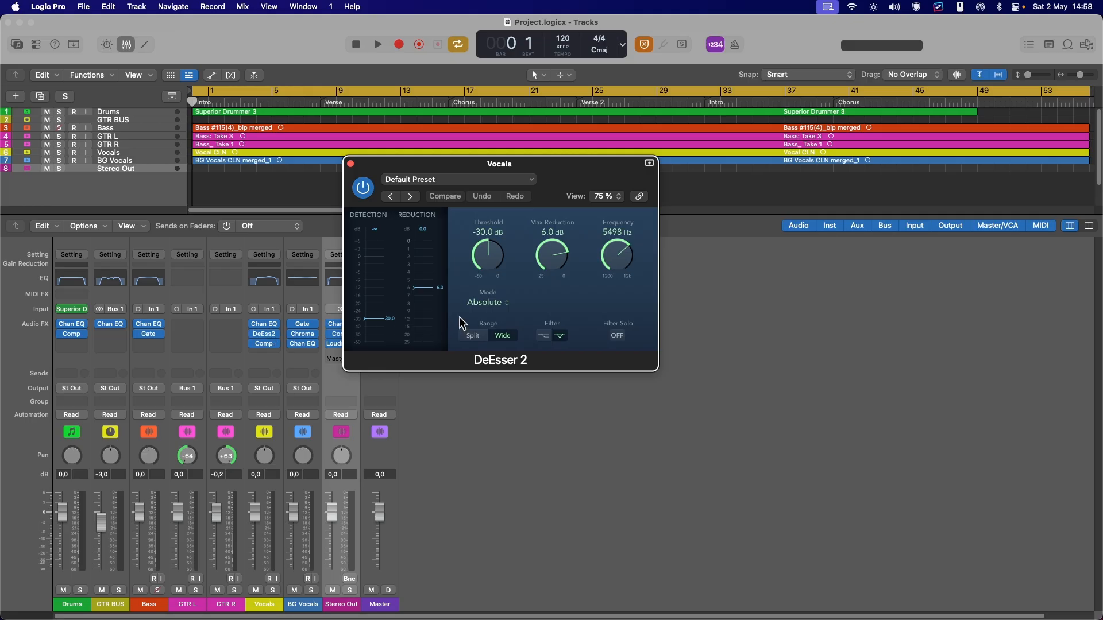
click(264, 343)
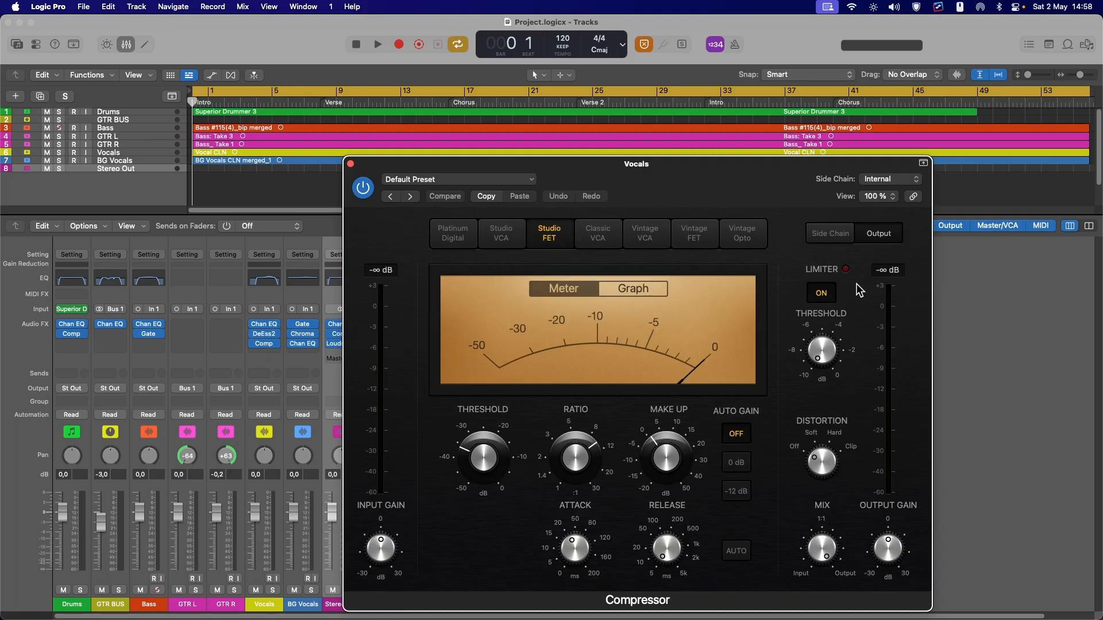
key(super+w)
Review the BG Vocals gate, ChromaVerb and Channel EQ plugin settings
click(306, 325)
click(305, 337)
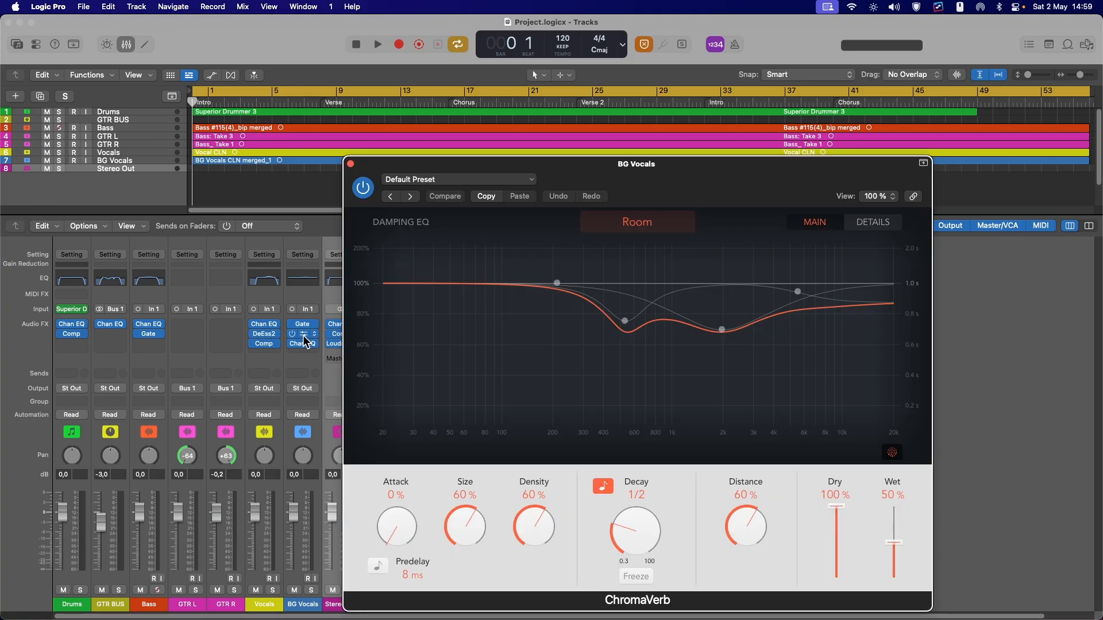
click(305, 344)
click(303, 344)
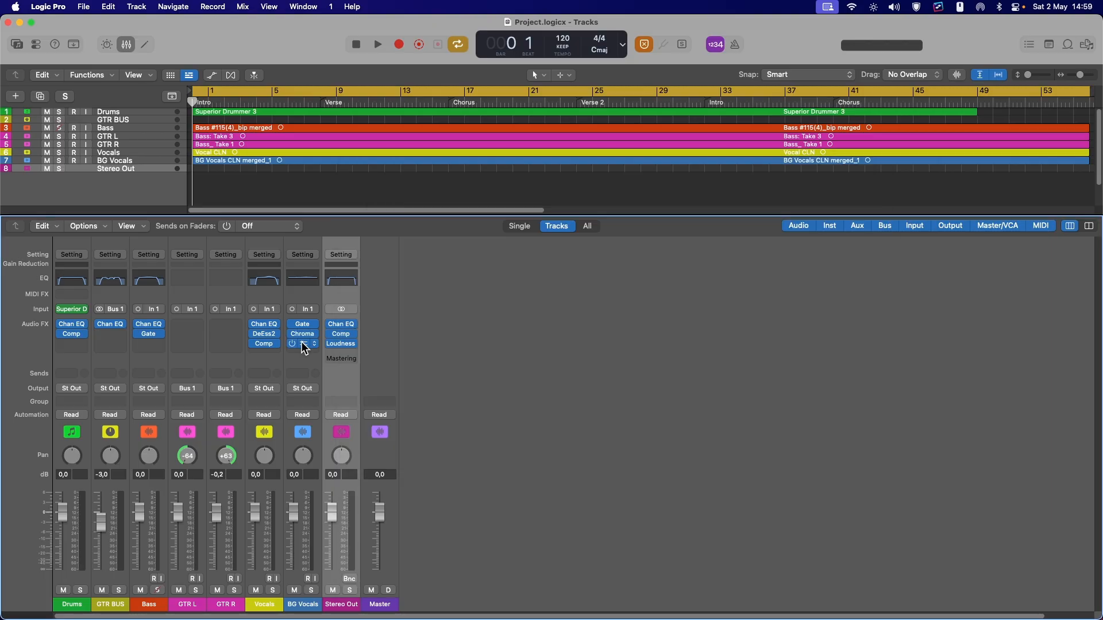
Review the Stereo Out Channel EQ, compressor and loudness plugins, then close the mixer
click(341, 325)
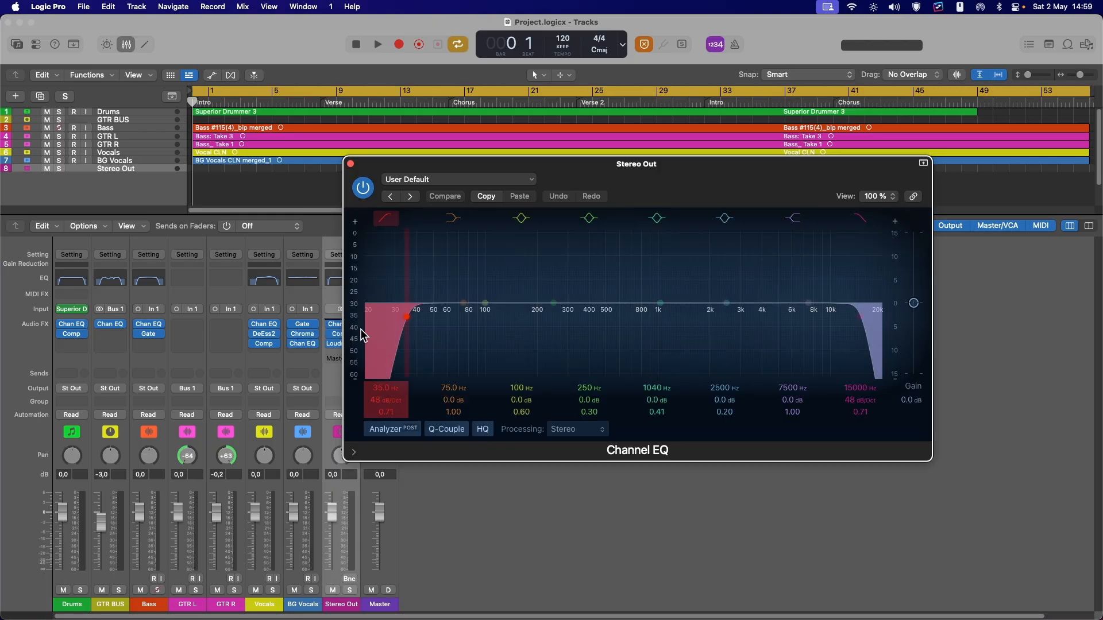
key(super+w)
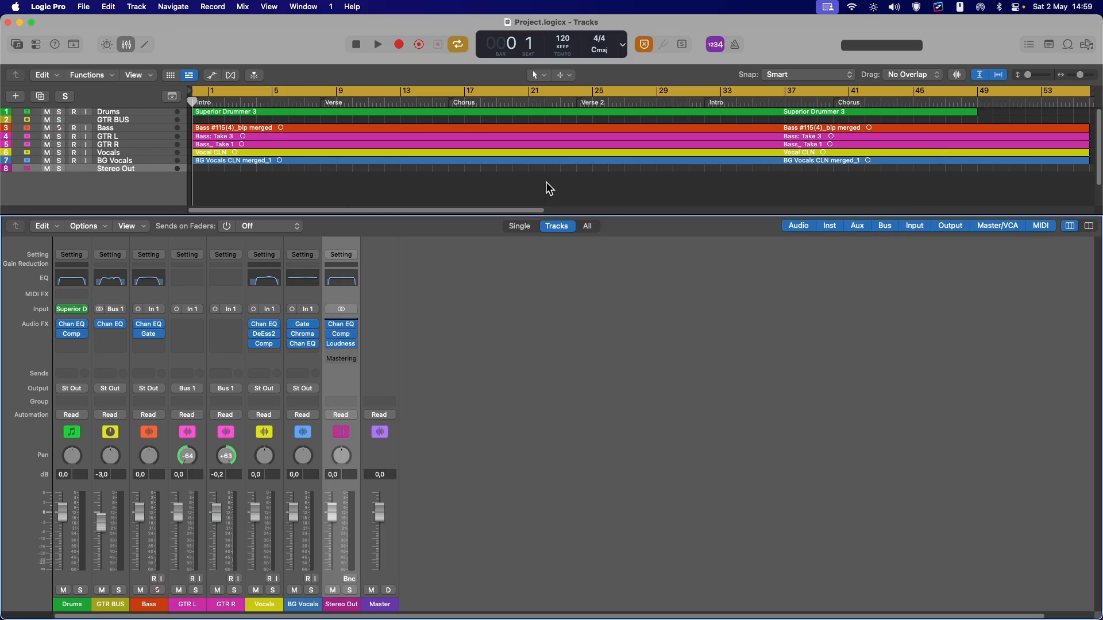
click(346, 336)
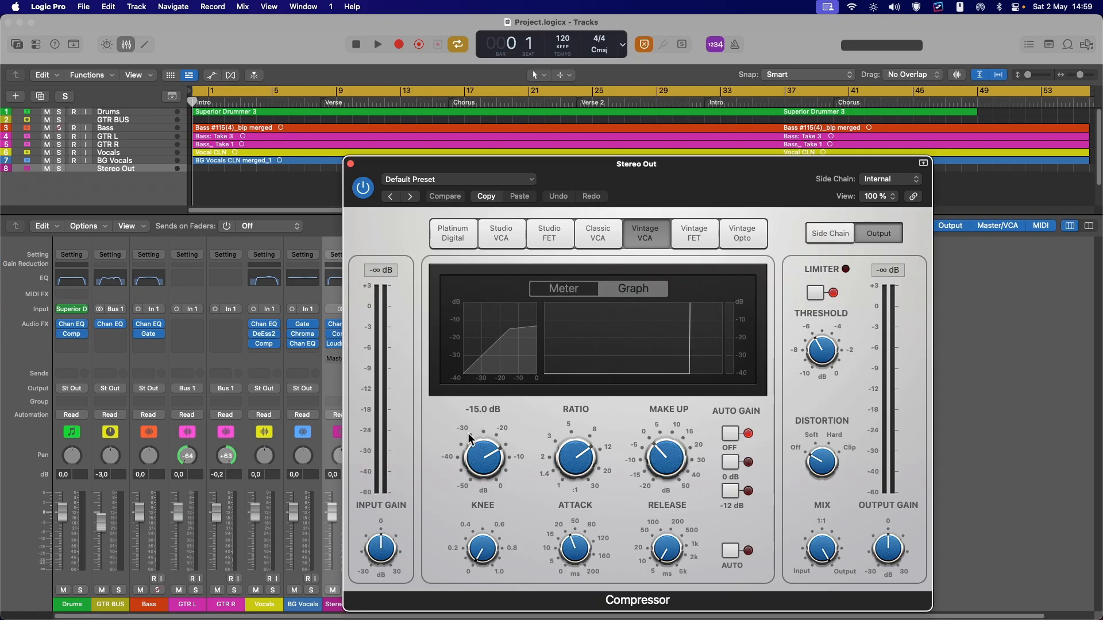
key(super+w)
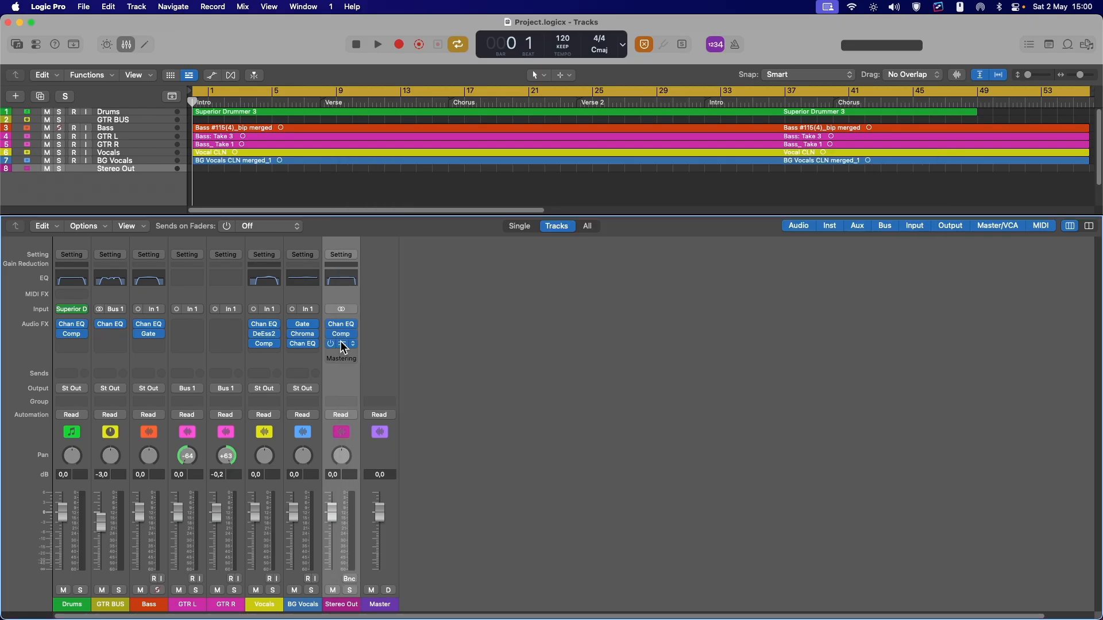
click(342, 345)
key(super+w)
key(x)
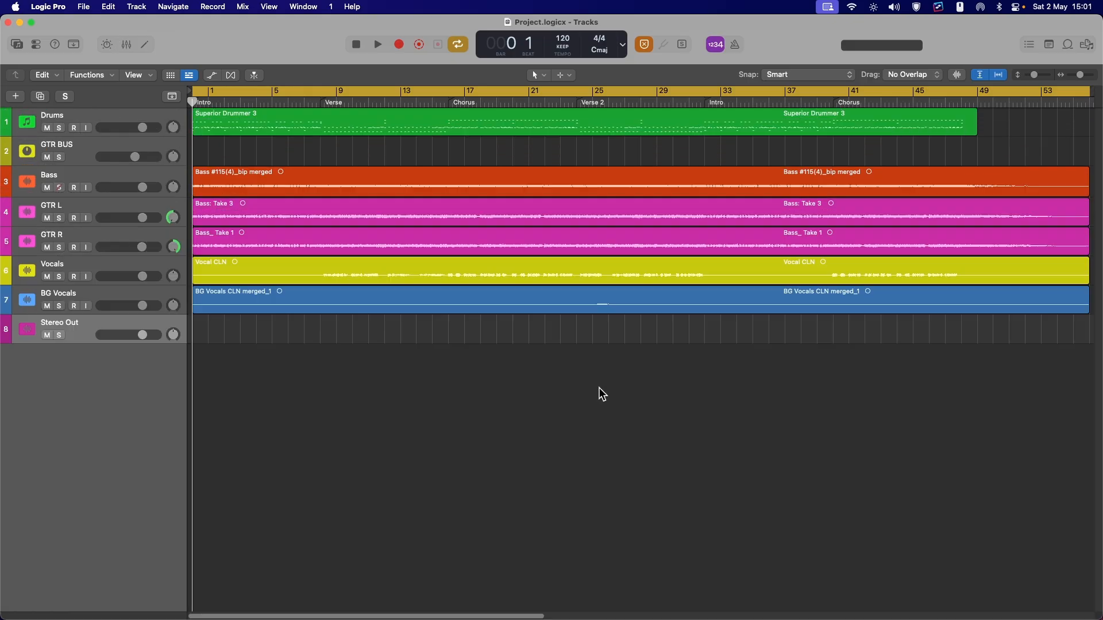